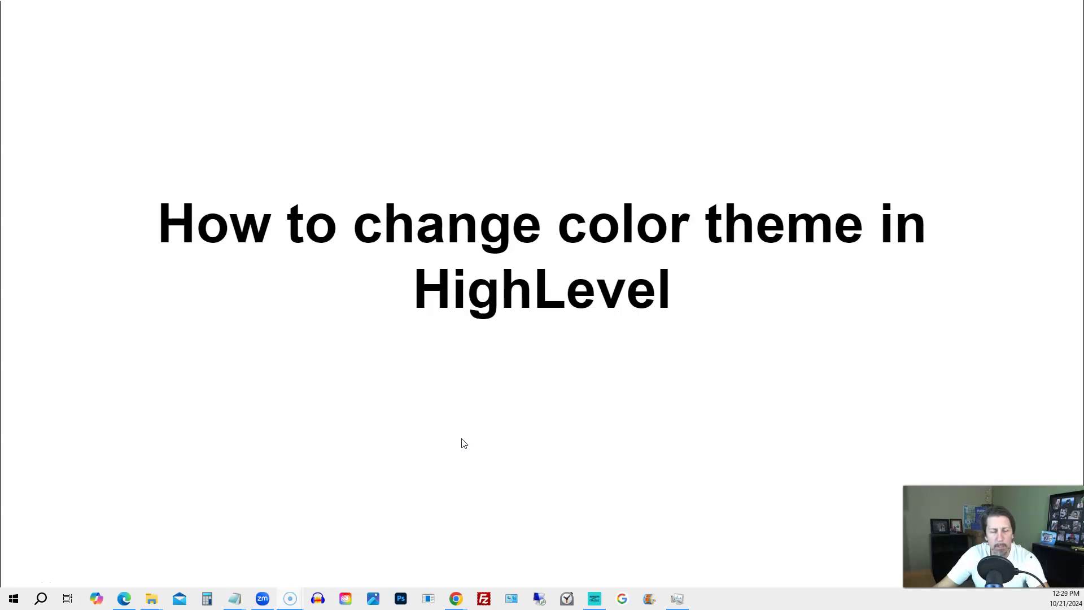
Step: Advance the slideshow to the 3 Questions slide, then switch to the HighLevel dashboard tab
{"action": "left_click", "coordinate": [464, 443]}
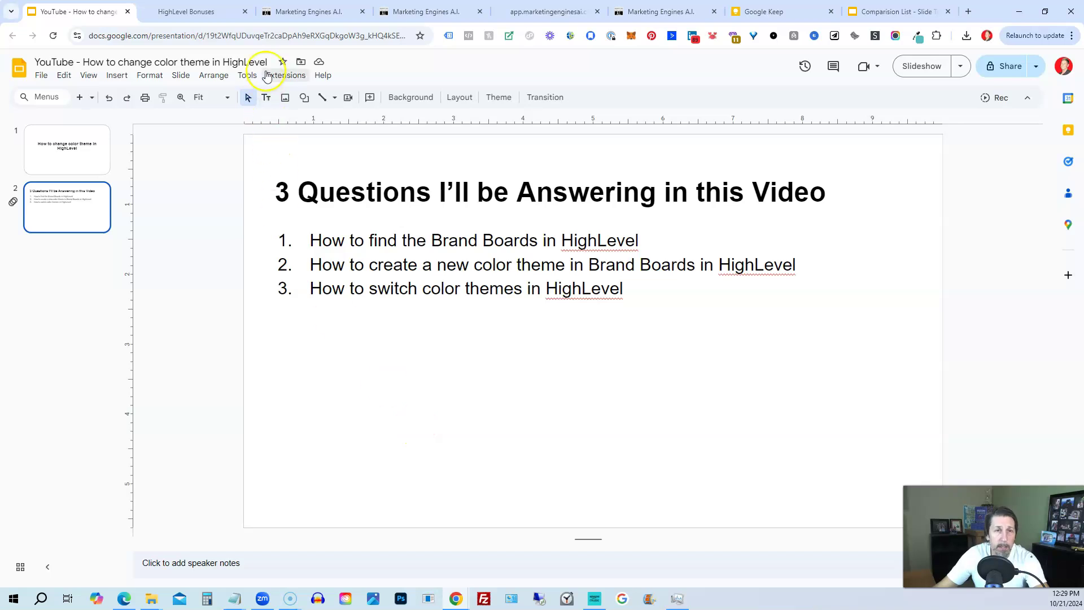
{"action": "left_click", "coordinate": [296, 12]}
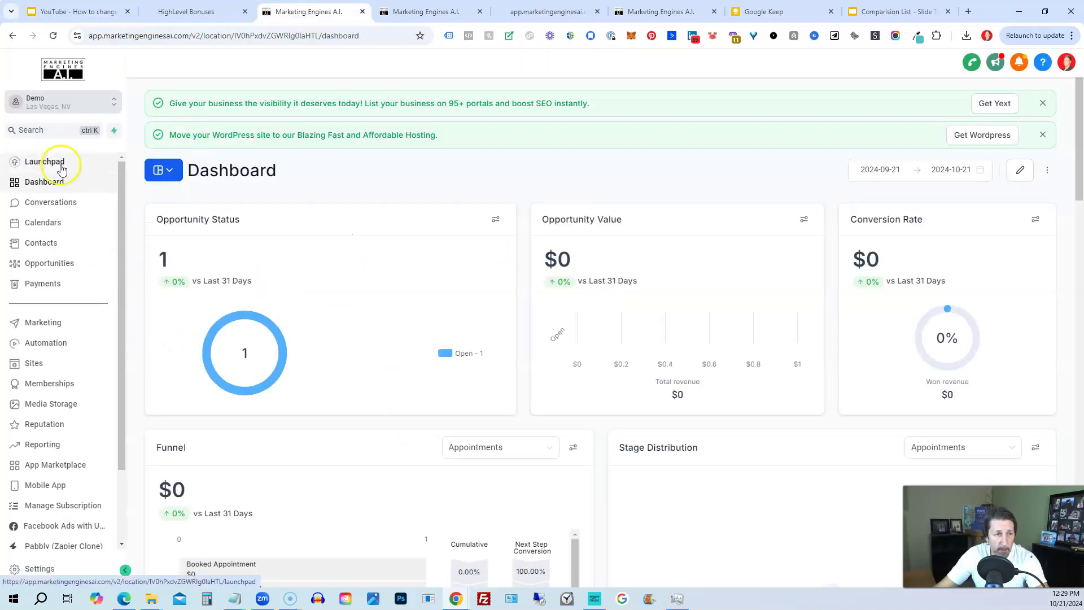
Step: Go to the empty Brand Boards page through the HighLevel Settings list
{"action": "left_click", "coordinate": [53, 572]}
{"action": "scroll", "coordinate": [56, 339], "scroll_direction": "down", "scroll_amount": 3}
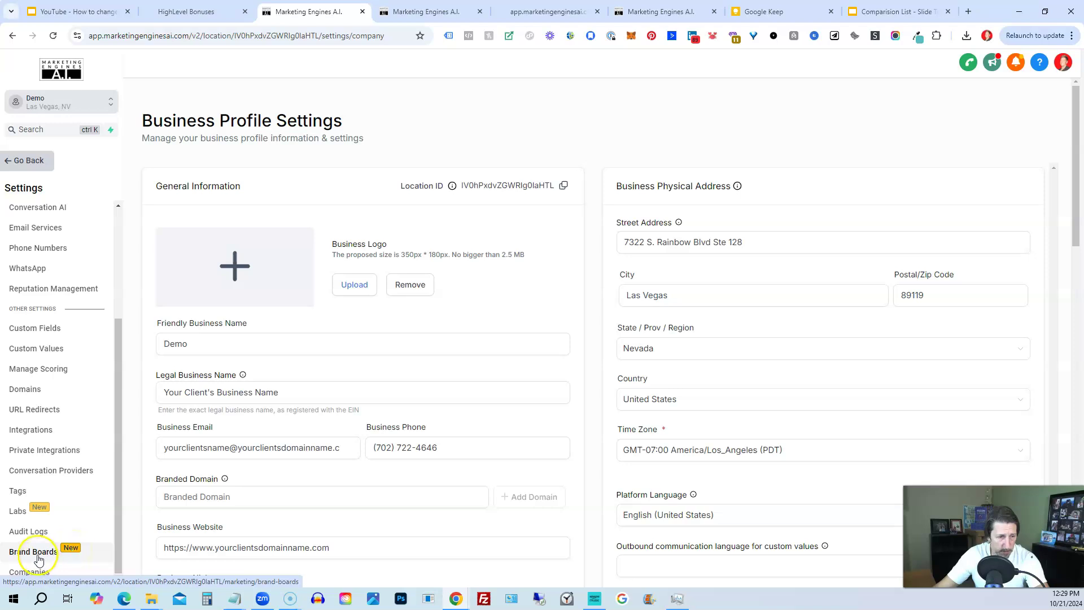
{"action": "left_click", "coordinate": [37, 555]}
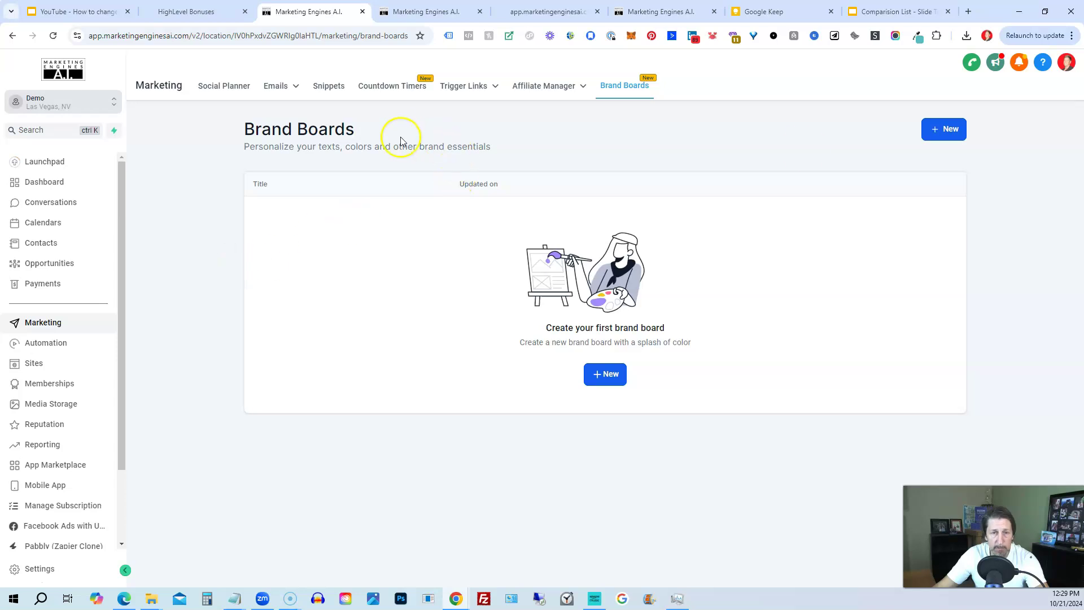
Step: Create a new brand board based on the Tender style
{"action": "left_click", "coordinate": [940, 138]}
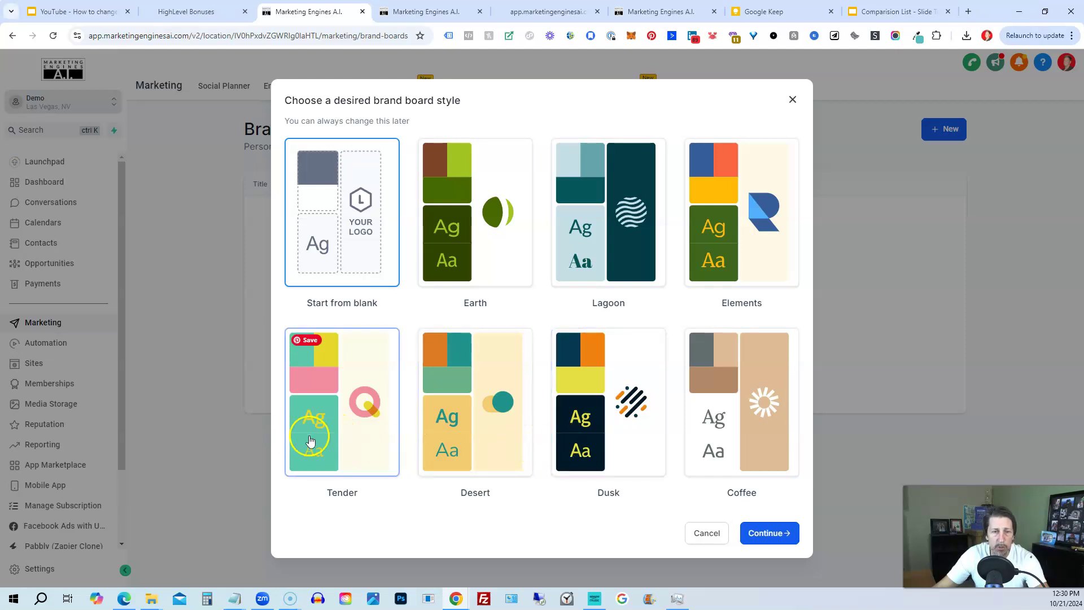
{"action": "left_click", "coordinate": [342, 436]}
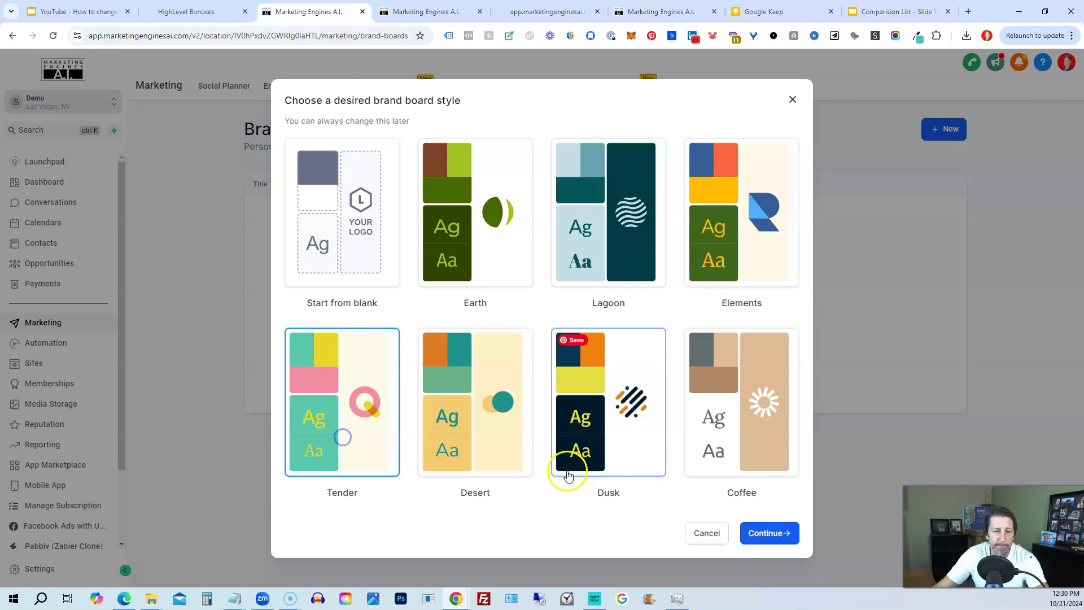
{"action": "left_click", "coordinate": [772, 533]}
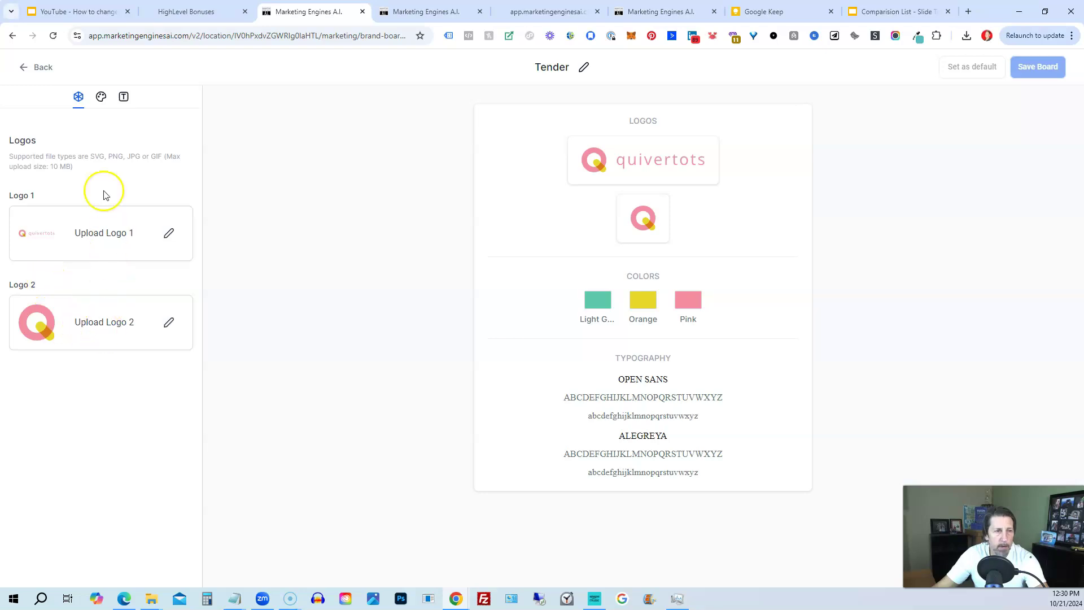
Step: Review the board's colours, leaving the Light Green colour name unchanged
{"action": "left_click", "coordinate": [101, 97]}
{"action": "left_click", "coordinate": [66, 237]}
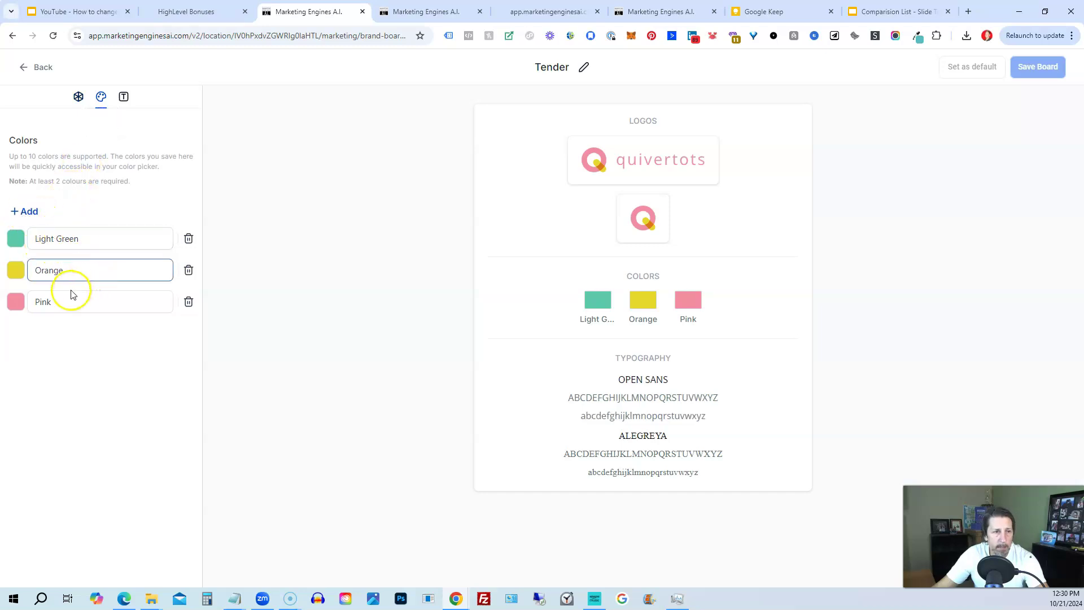
{"action": "left_click", "coordinate": [236, 252]}
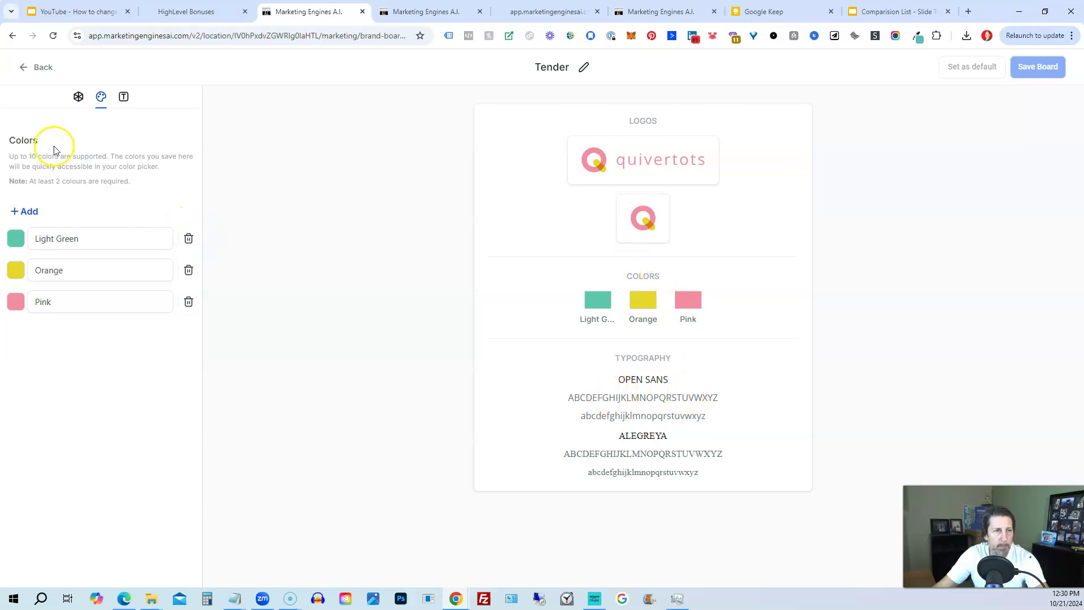
Step: Set Font 2 to Lato and Font 1 to Roboto in Typography
{"action": "left_click", "coordinate": [122, 99]}
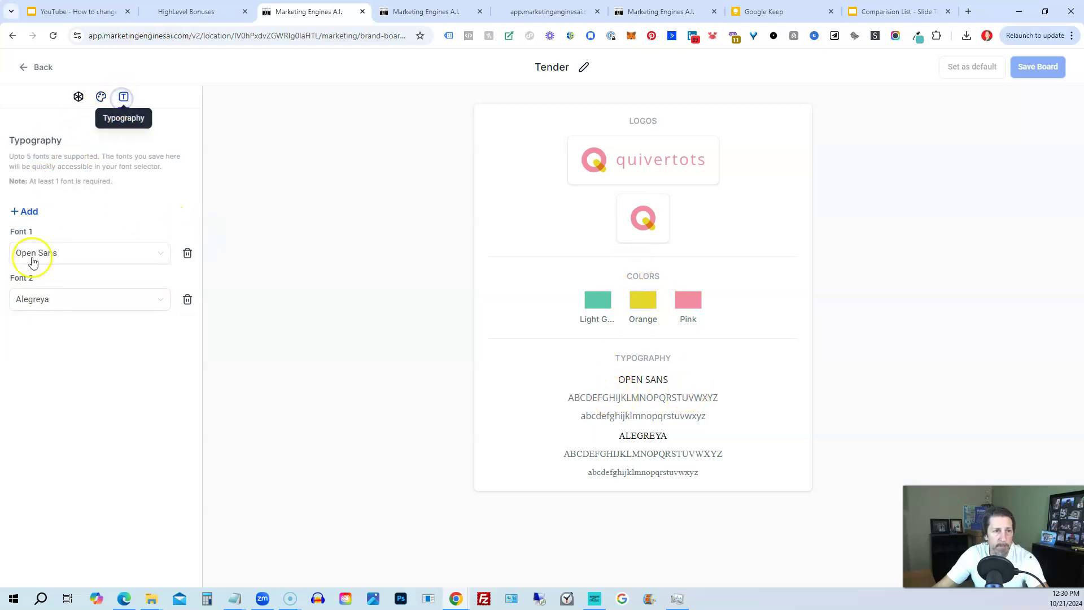
{"action": "left_click", "coordinate": [34, 252]}
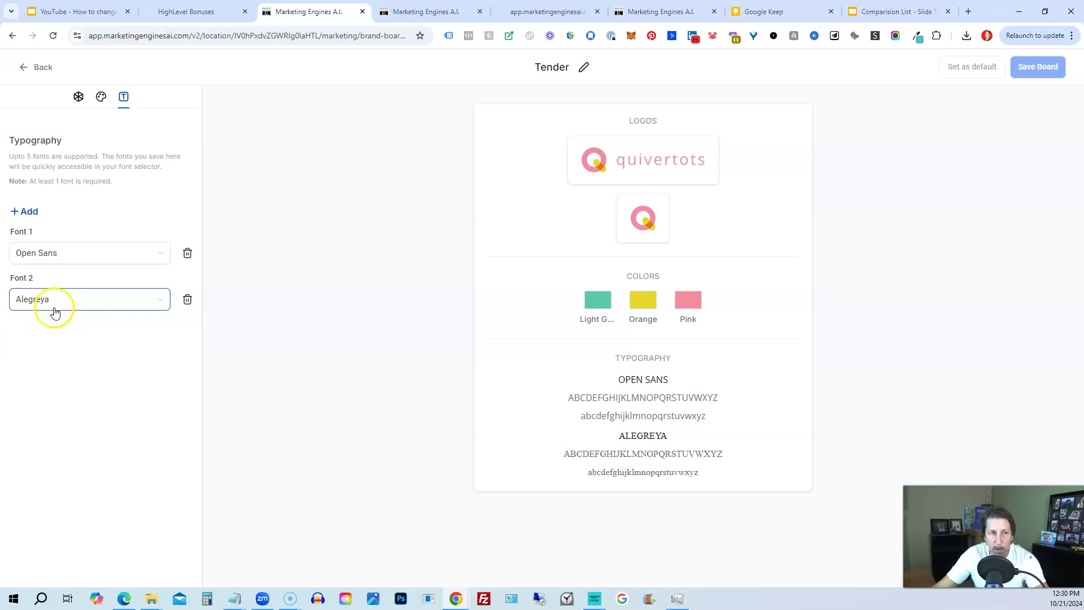
{"action": "left_click", "coordinate": [140, 306]}
{"action": "left_click", "coordinate": [30, 397]}
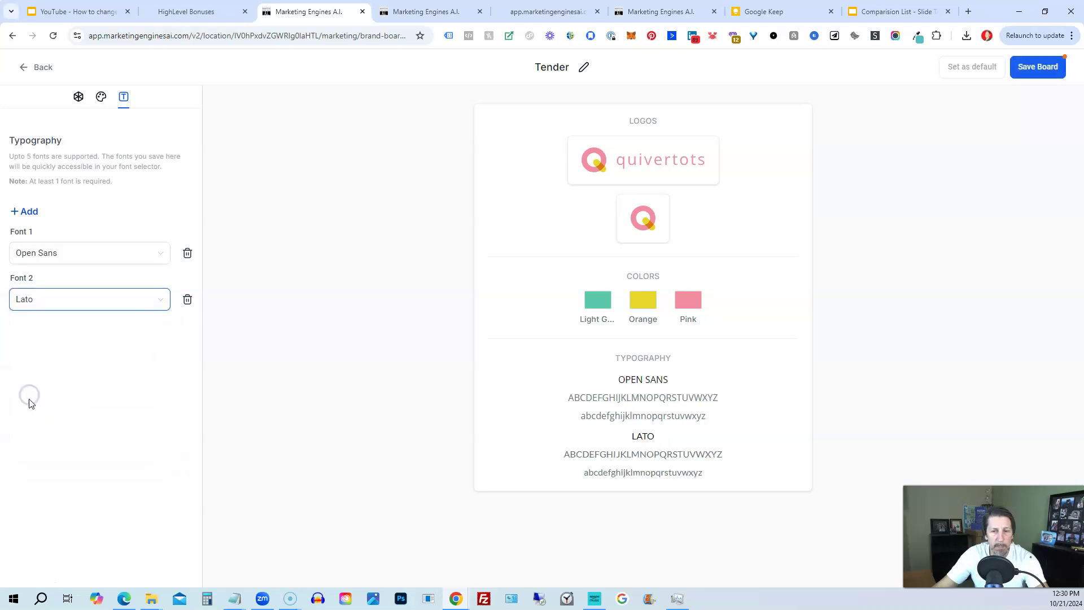
{"action": "left_click", "coordinate": [70, 247]}
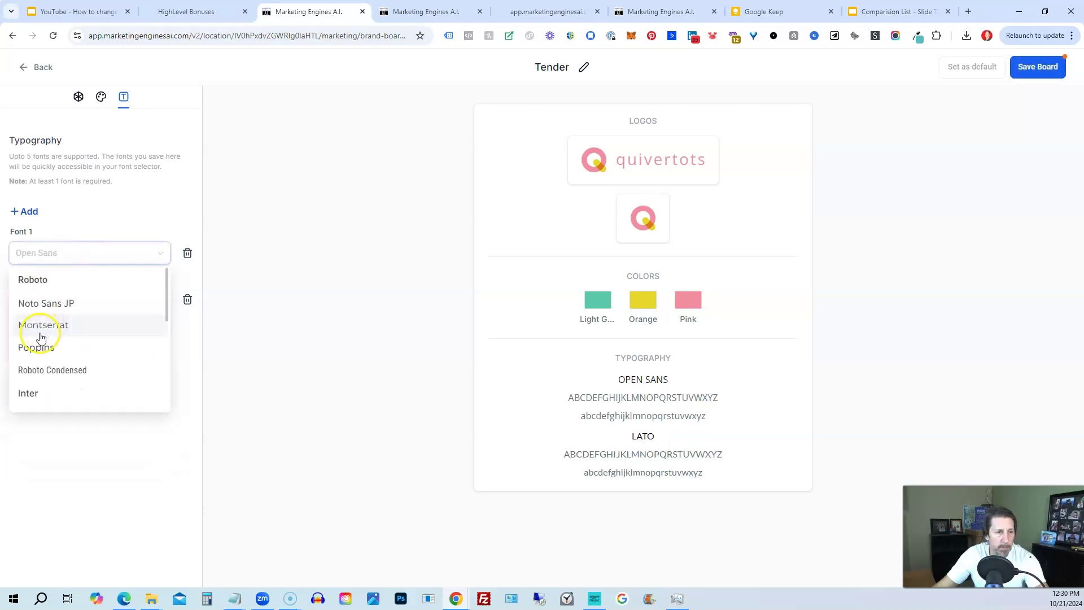
{"action": "scroll", "coordinate": [58, 337], "scroll_direction": "down", "scroll_amount": 2}
{"action": "scroll", "coordinate": [41, 324], "scroll_direction": "up", "scroll_amount": 2}
{"action": "left_click", "coordinate": [24, 279]}
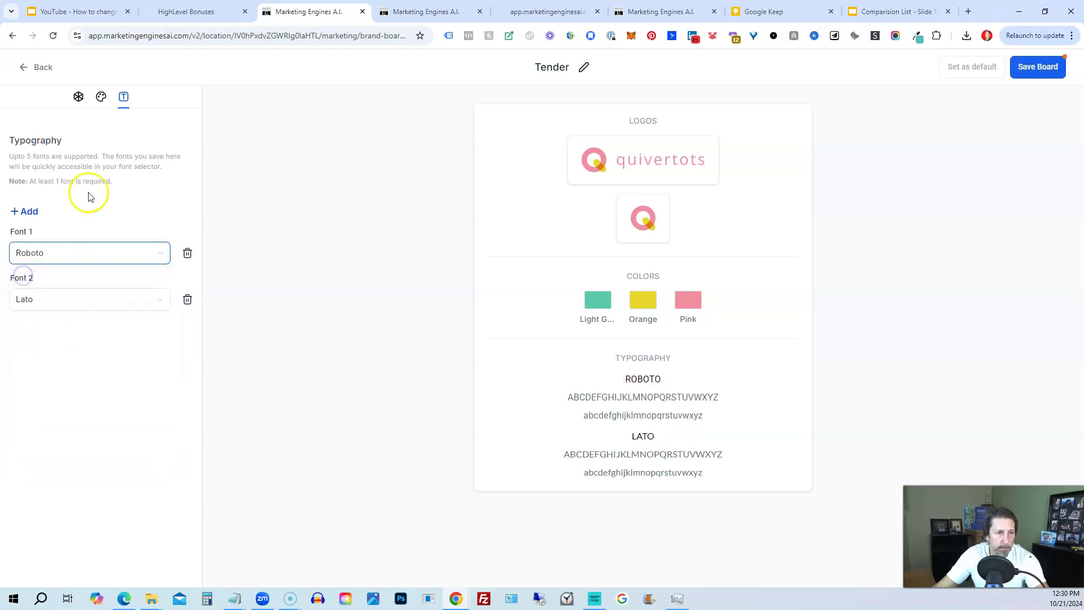
{"action": "left_click", "coordinate": [101, 96]}
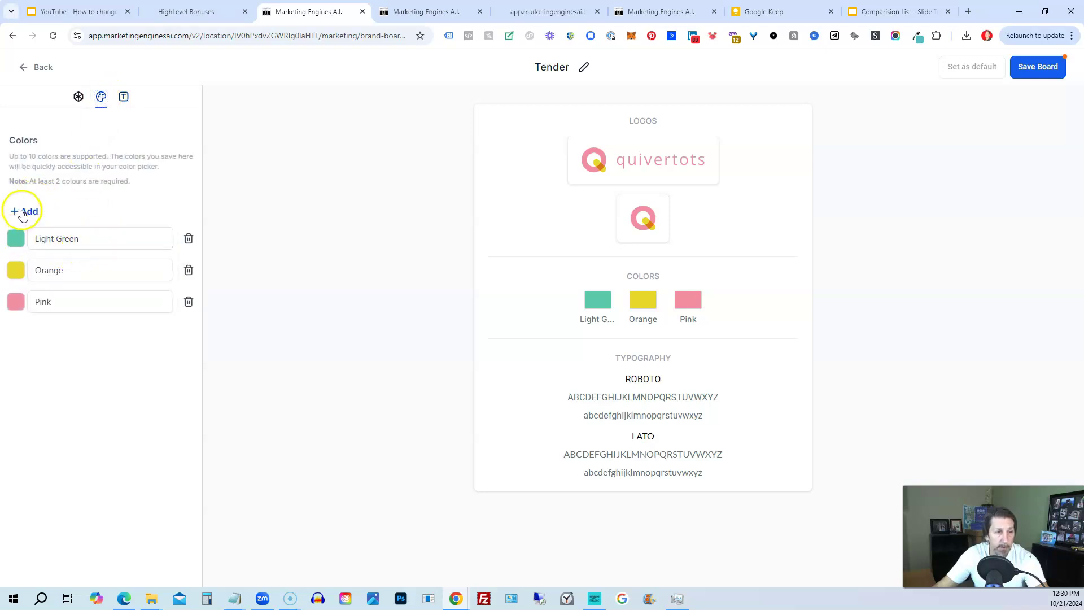
Step: Add Grey as a fourth colour and save the brand board
{"action": "left_click", "coordinate": [22, 212]}
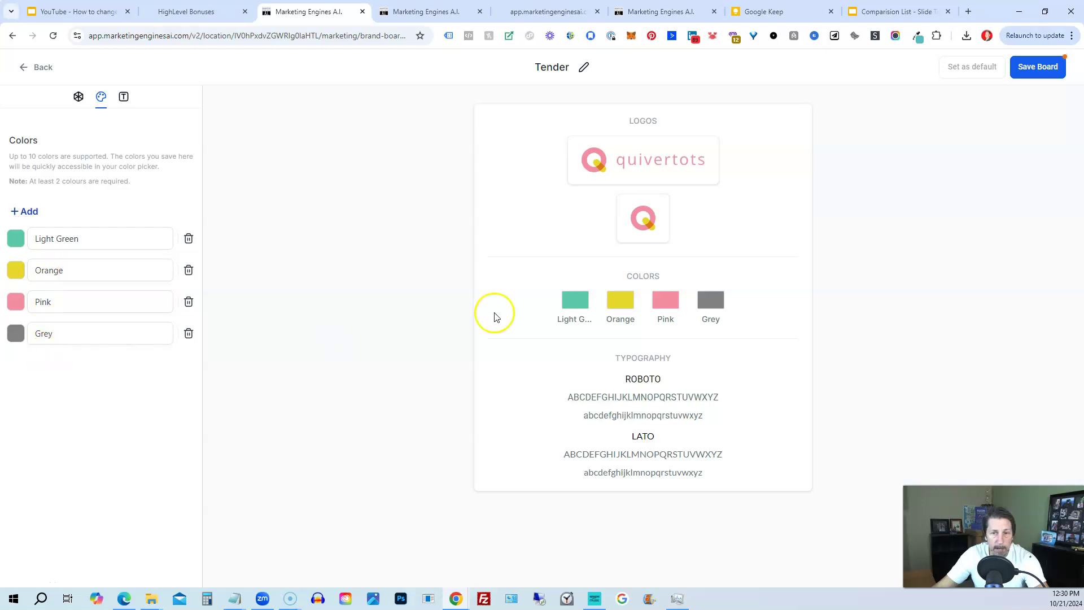
{"action": "left_click", "coordinate": [78, 98]}
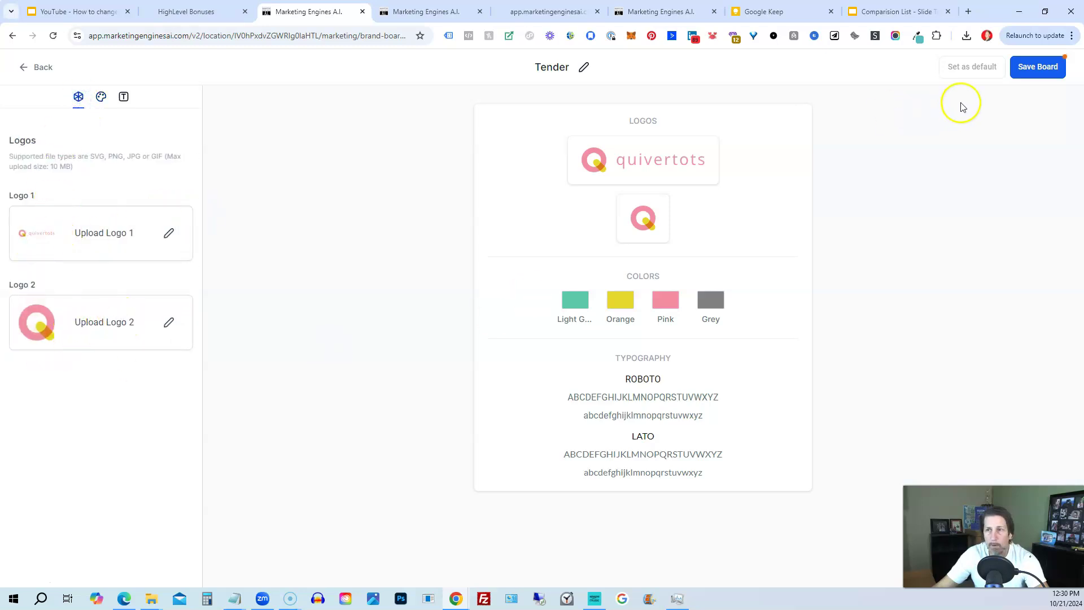
{"action": "left_click", "coordinate": [1031, 74]}
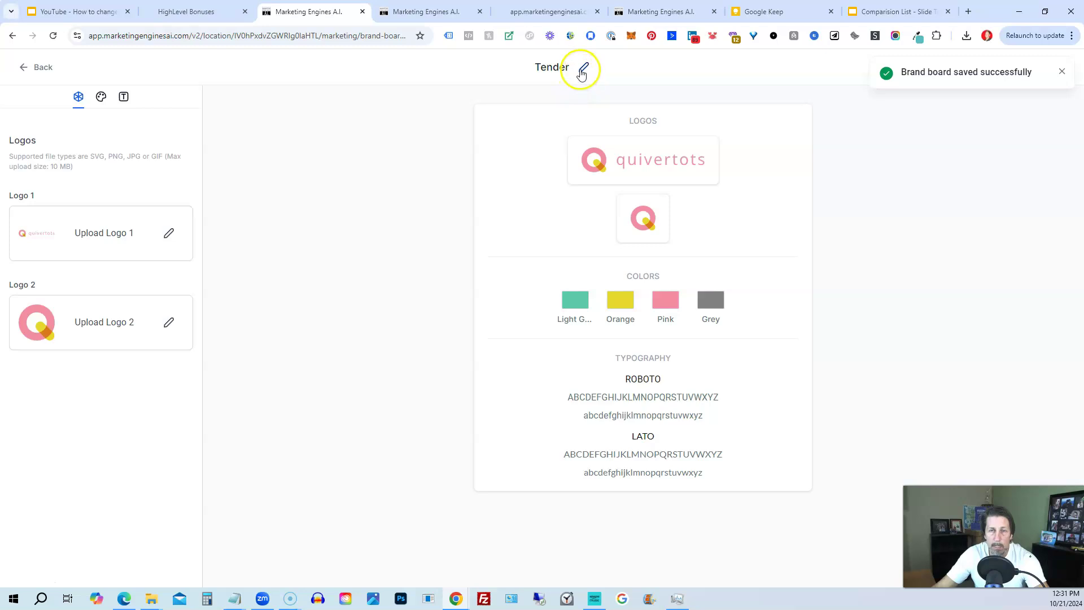
Step: Rename the board to 'Tender - Demo', save it, and return to the Brand Boards list
{"action": "left_click", "coordinate": [581, 73]}
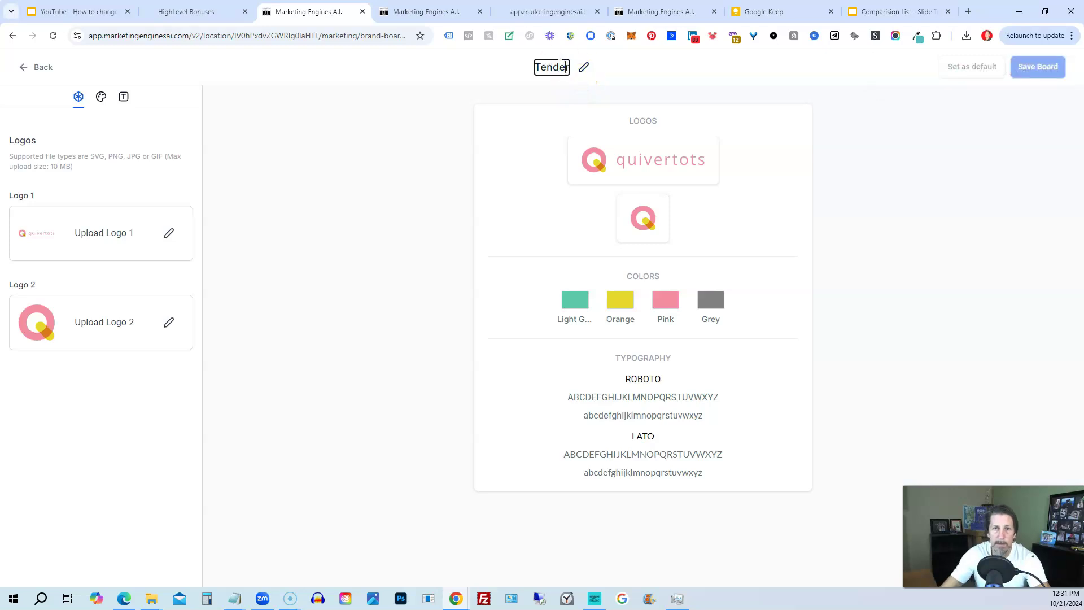
{"action": "type", "text": "- Demo"}
{"action": "left_click", "coordinate": [1033, 67]}
{"action": "left_click", "coordinate": [1062, 73]}
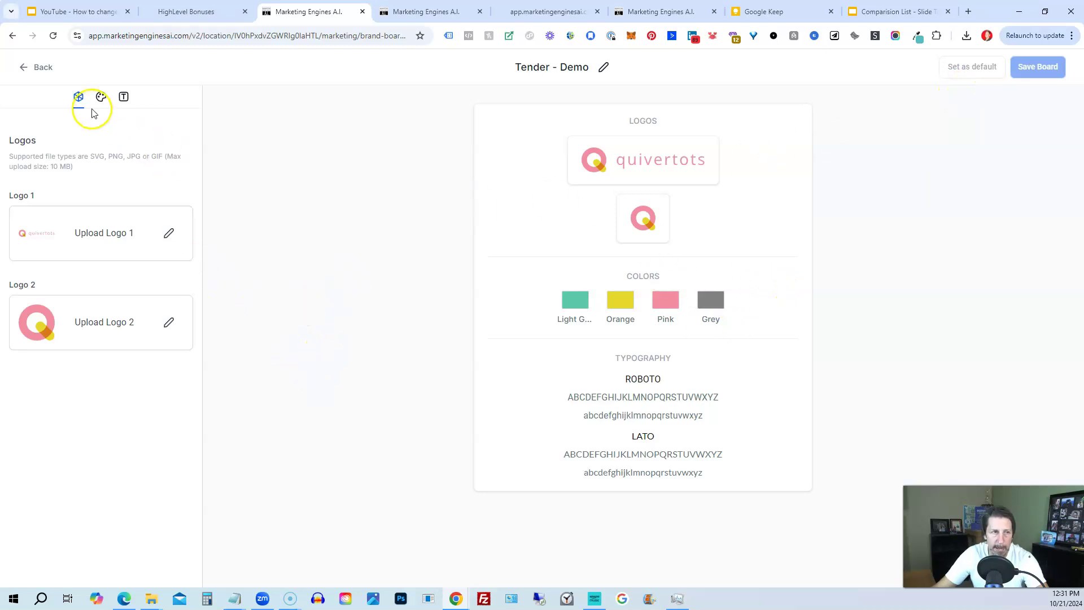
{"action": "left_click", "coordinate": [39, 67]}
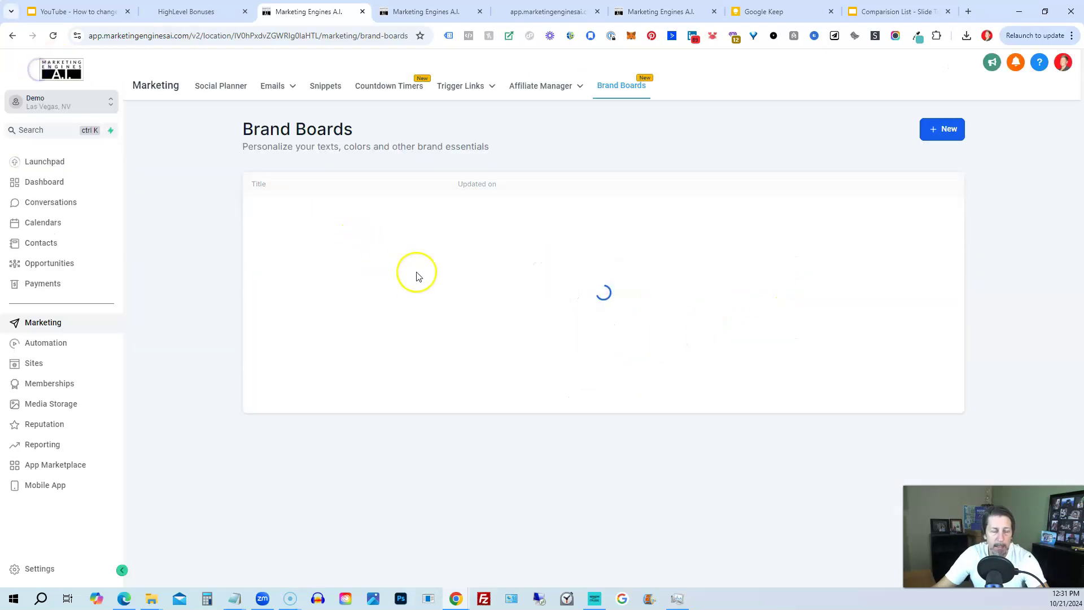
Step: Create a second brand board from the Dusk style and review its colours and fonts
{"action": "left_click", "coordinate": [954, 140]}
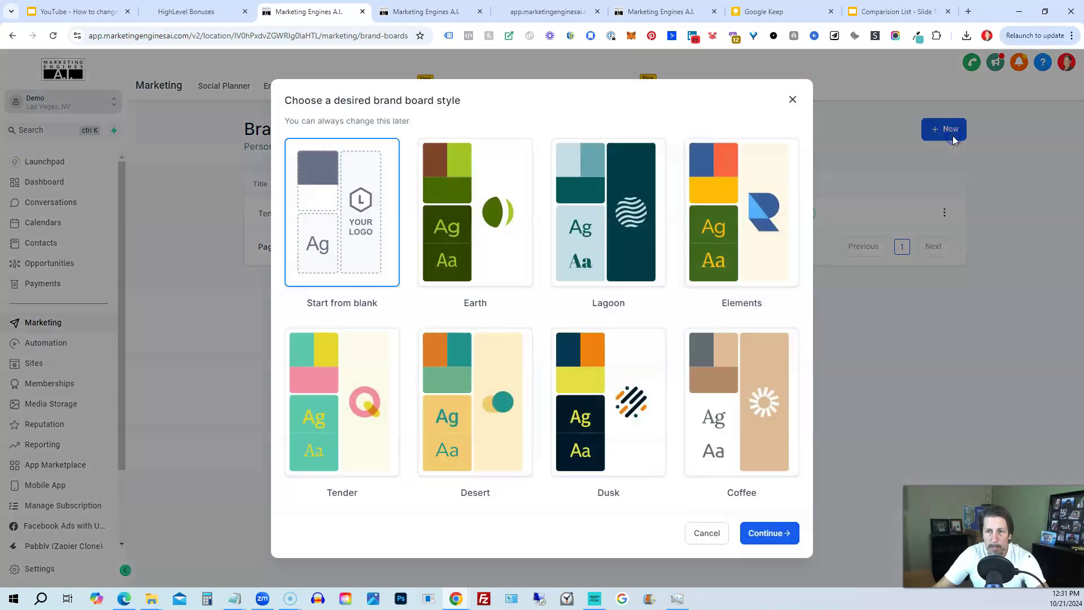
{"action": "left_click", "coordinate": [585, 437]}
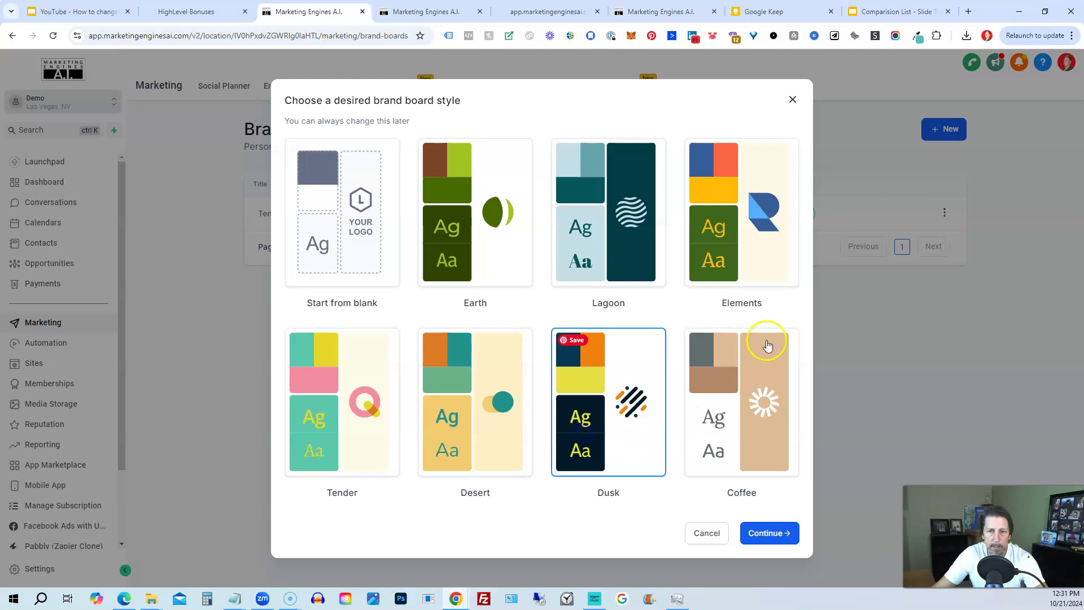
{"action": "left_click", "coordinate": [769, 532]}
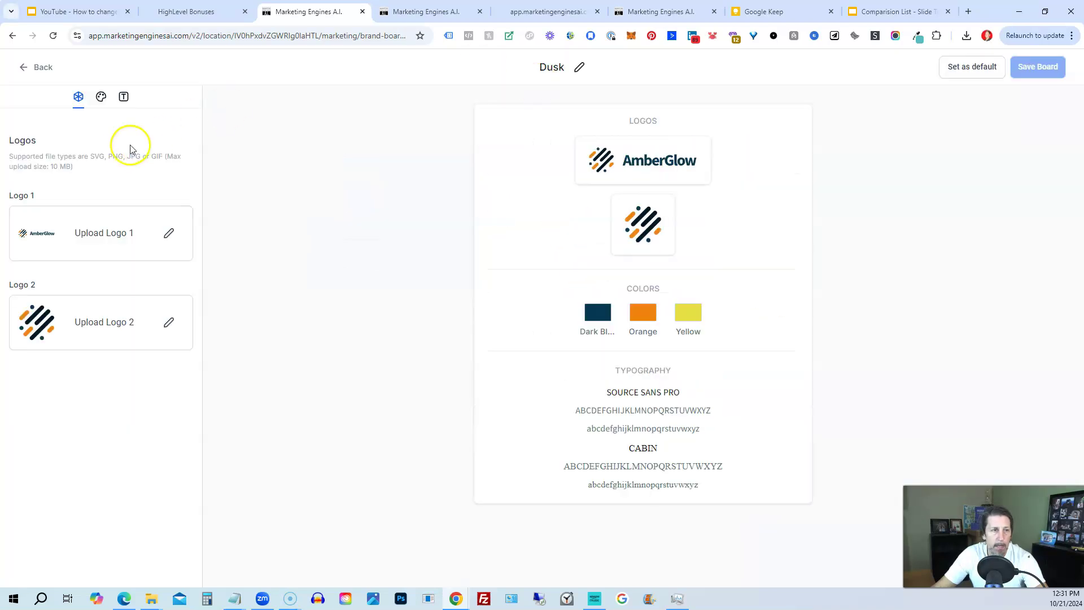
{"action": "left_click", "coordinate": [101, 97]}
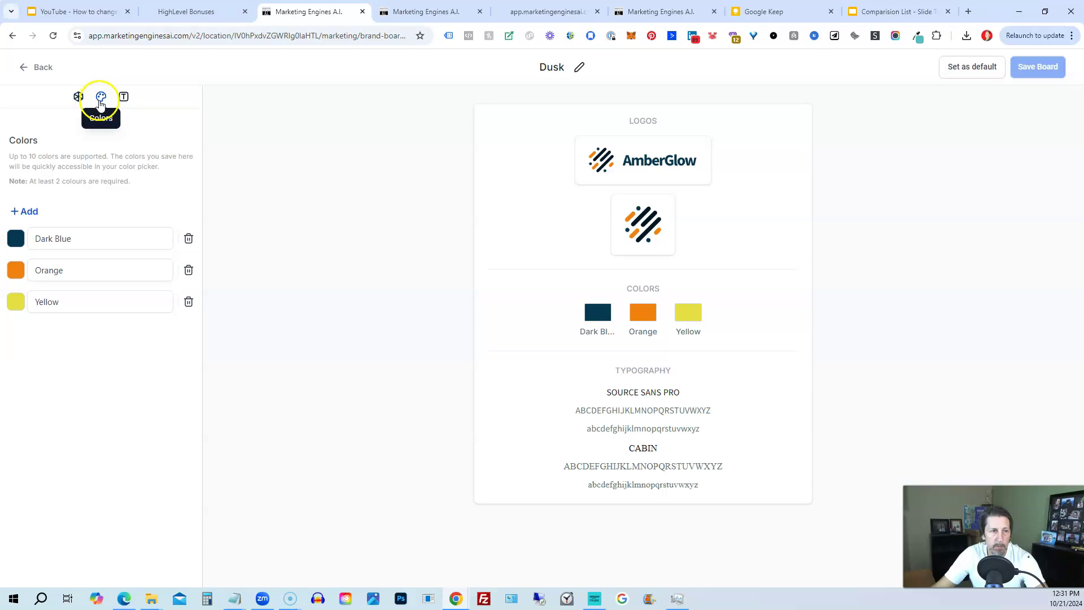
{"action": "left_click", "coordinate": [121, 97]}
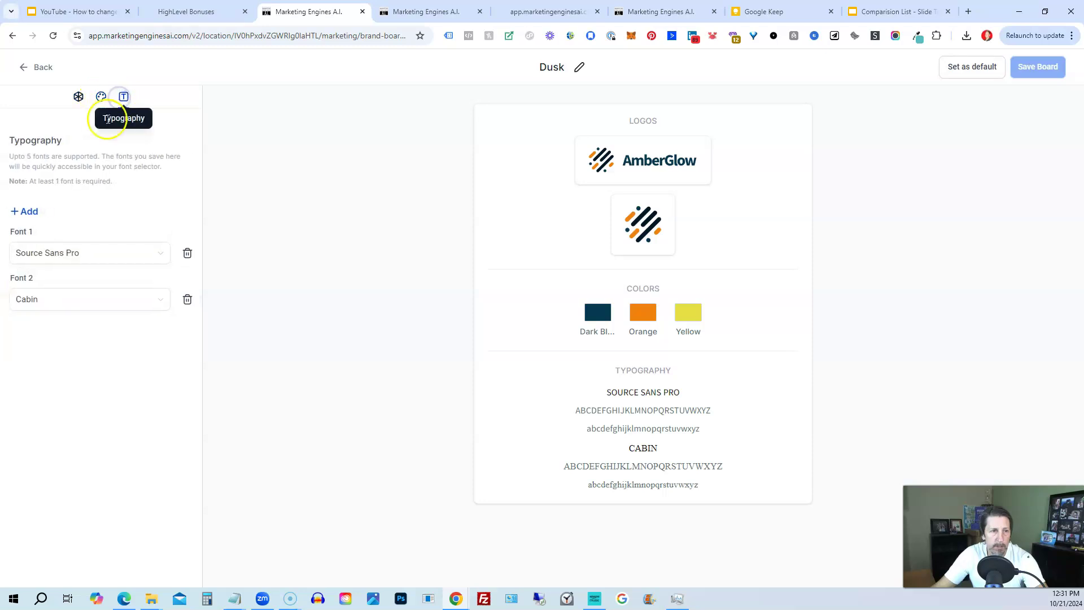
Step: Set Dusk as the default brand board and go back to the list
{"action": "left_click", "coordinate": [964, 71]}
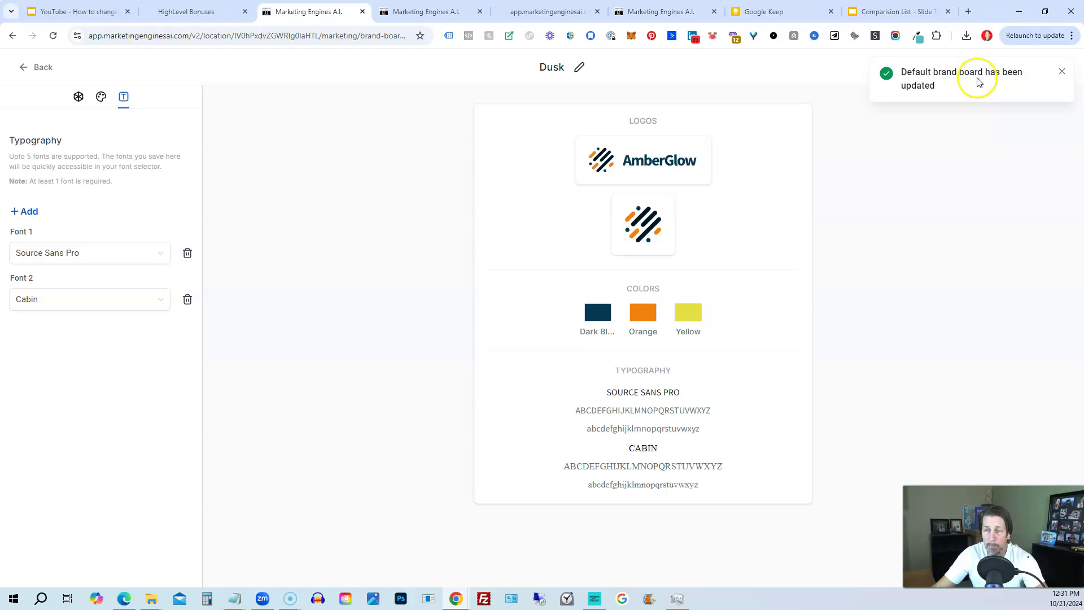
{"action": "left_click", "coordinate": [1062, 71]}
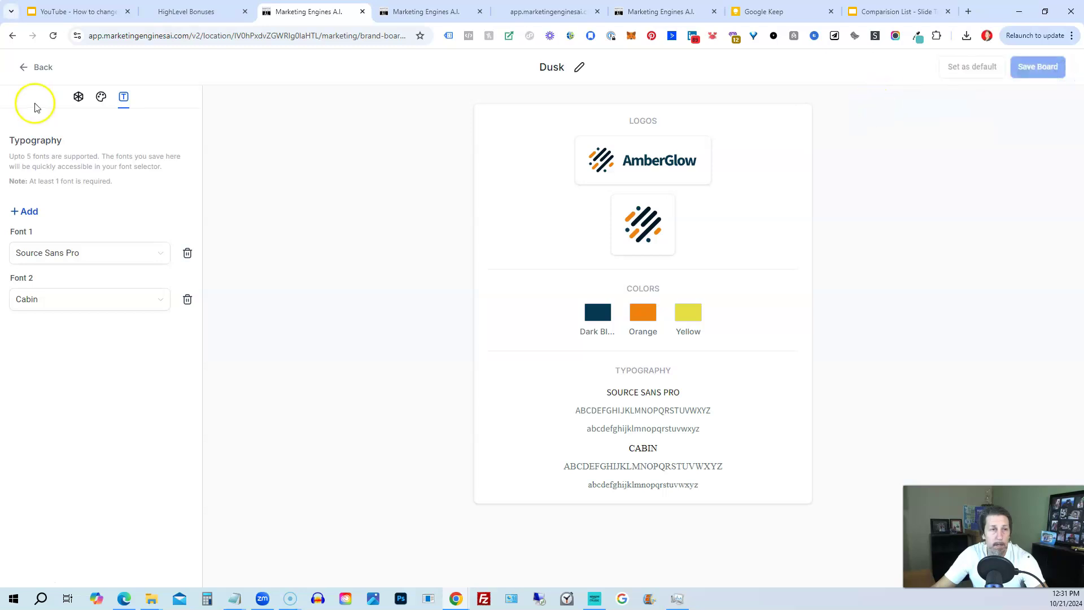
{"action": "left_click", "coordinate": [42, 67]}
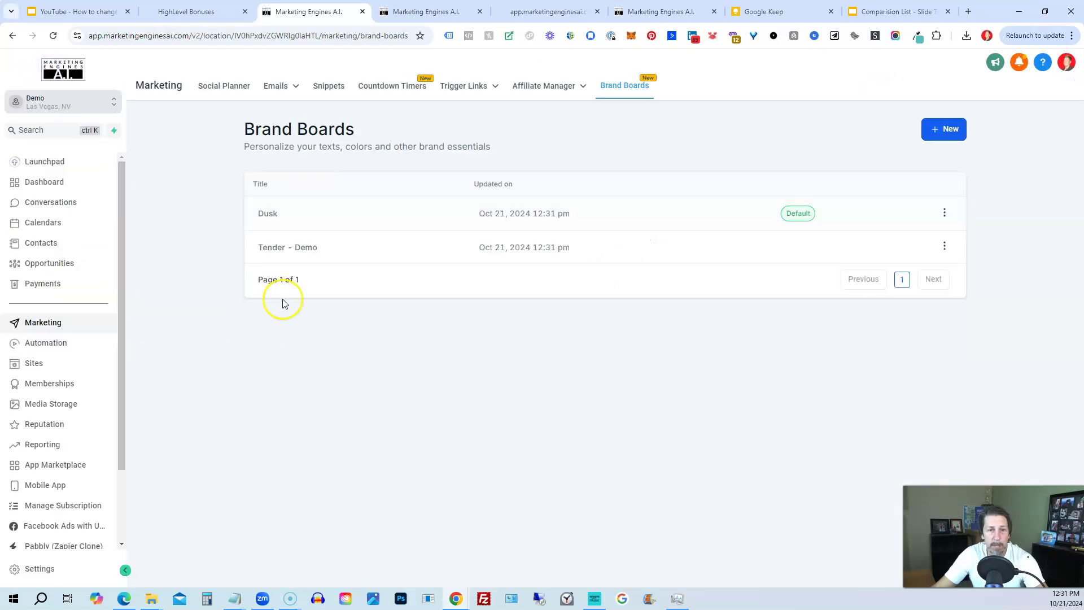
{"action": "left_click", "coordinate": [946, 214]}
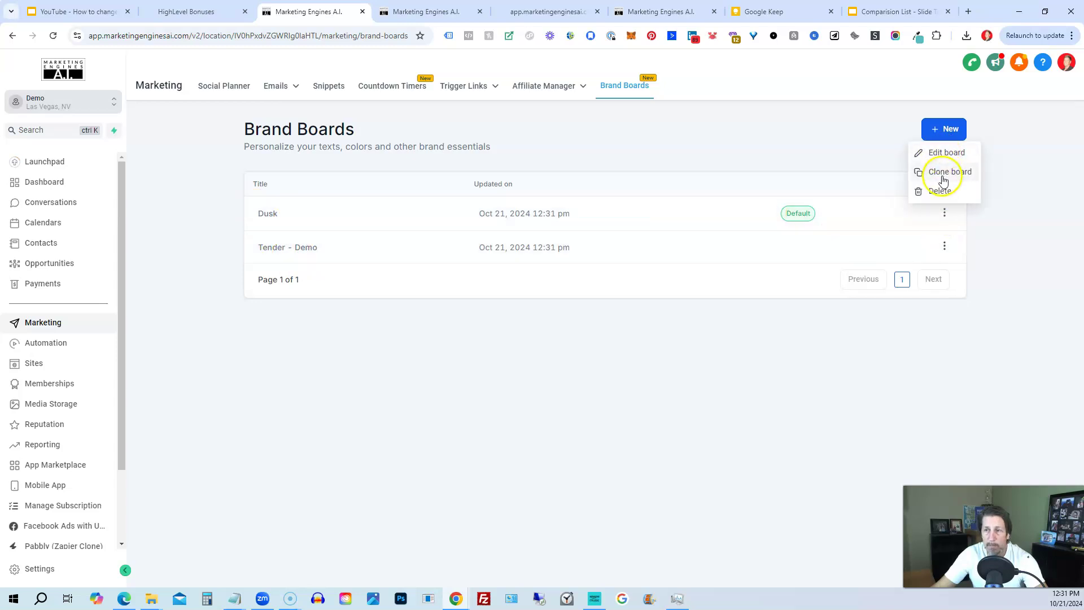
{"action": "left_click", "coordinate": [944, 246]}
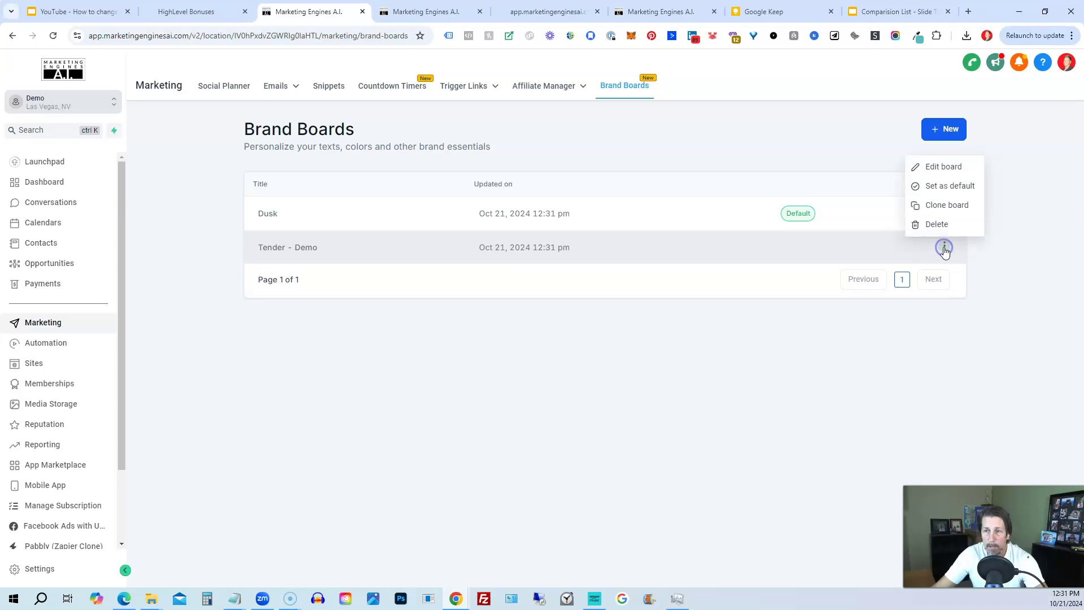
{"action": "left_click", "coordinate": [933, 190]}
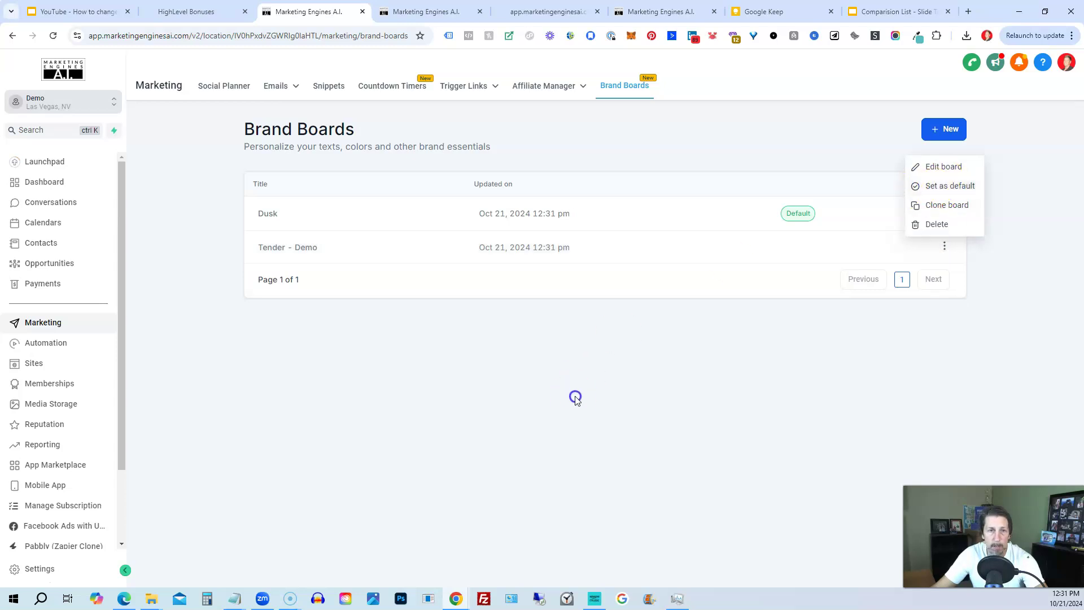
{"action": "left_click", "coordinate": [574, 394]}
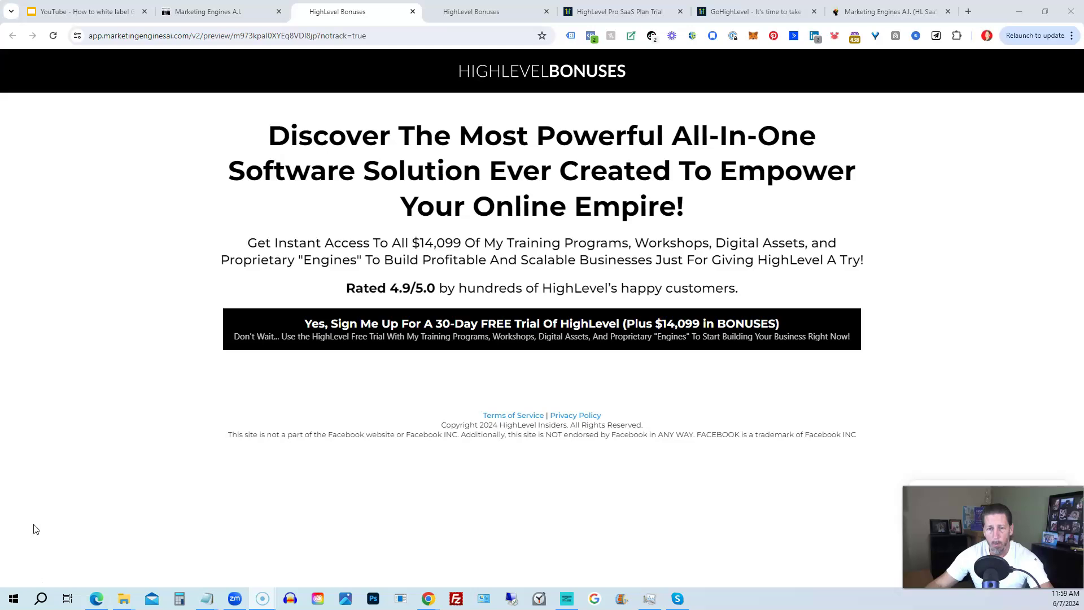
Step: Open the free-trial sign-up form, then switch to the other HighLevel Bonuses tab
{"action": "left_click", "coordinate": [405, 343]}
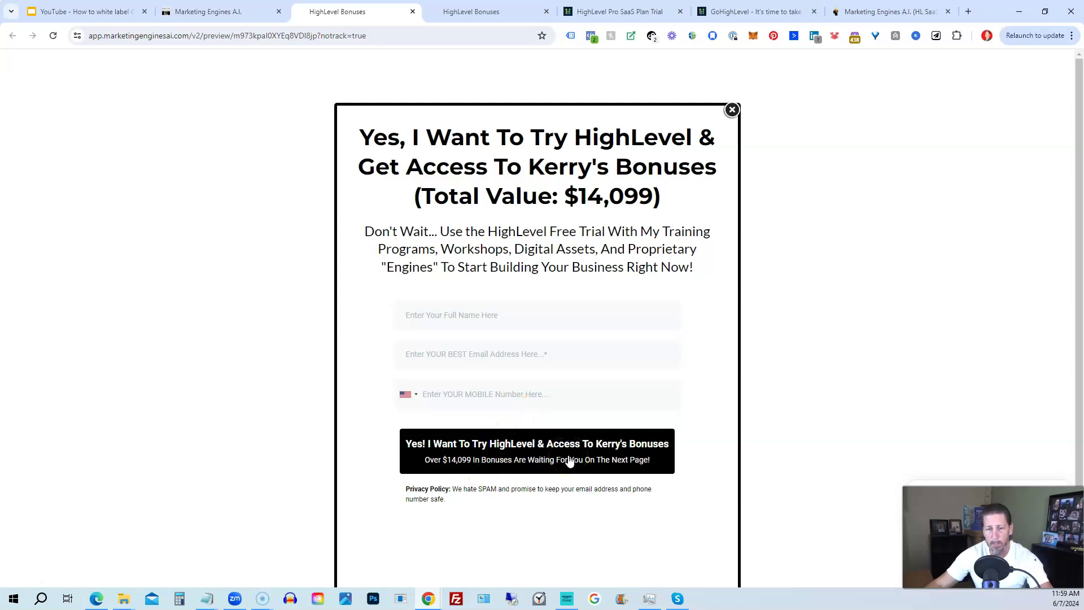
{"action": "left_click", "coordinate": [482, 11]}
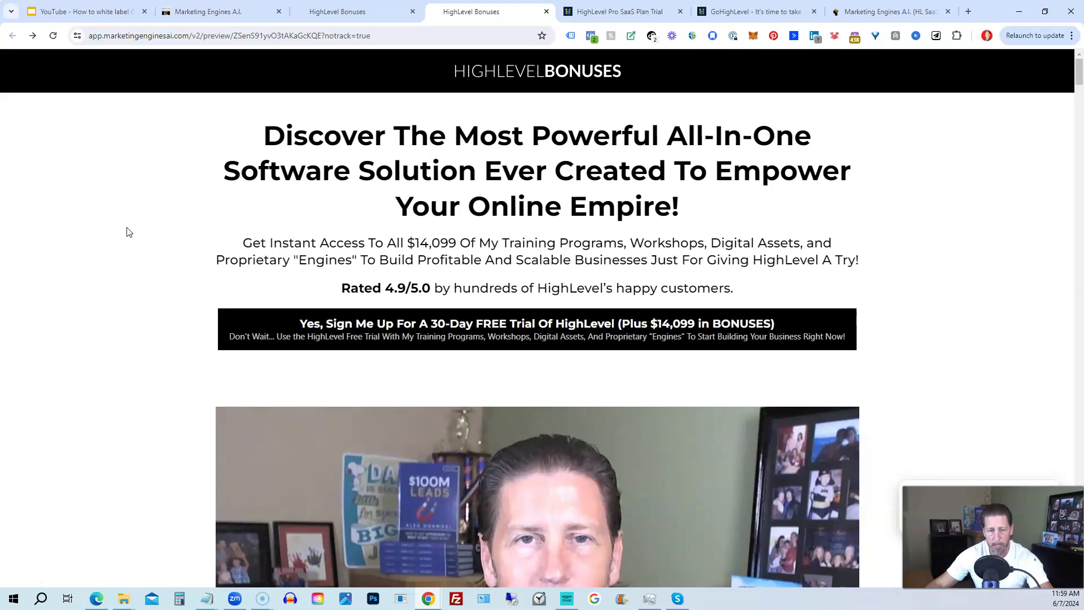
Step: Scroll down the Bonuses page to the BETA Access section listing the A.I. Appointment Booking Engine ($299.99)
{"action": "scroll", "coordinate": [129, 231], "scroll_direction": "down", "scroll_amount": 5}
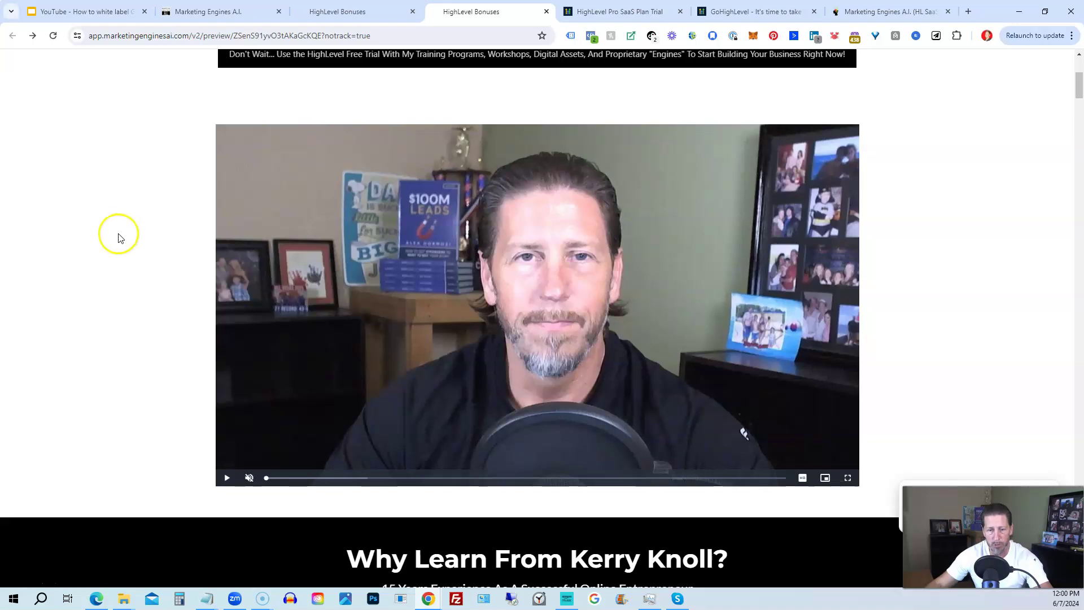
{"action": "scroll", "coordinate": [119, 237], "scroll_direction": "down", "scroll_amount": 4}
{"action": "scroll", "coordinate": [118, 237], "scroll_direction": "down", "scroll_amount": 8}
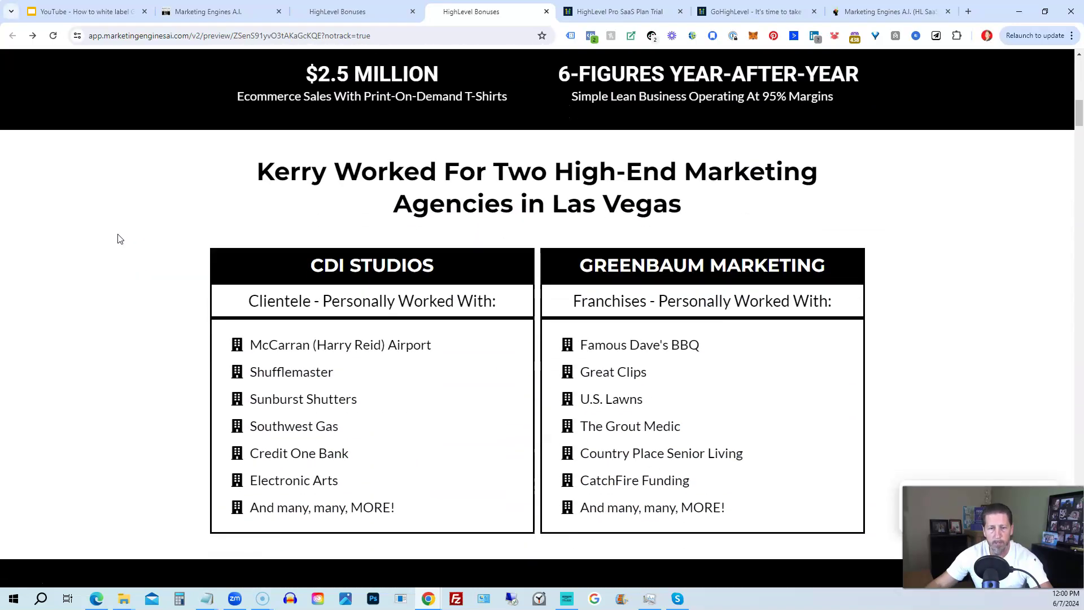
{"action": "scroll", "coordinate": [116, 241], "scroll_direction": "down", "scroll_amount": 8}
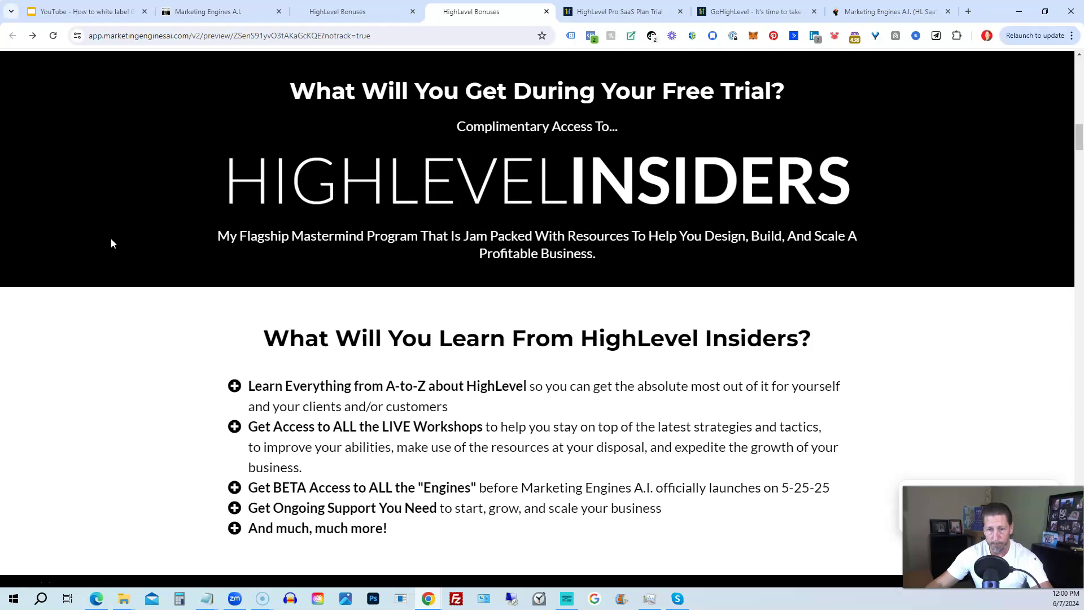
{"action": "scroll", "coordinate": [116, 270], "scroll_direction": "down", "scroll_amount": 7}
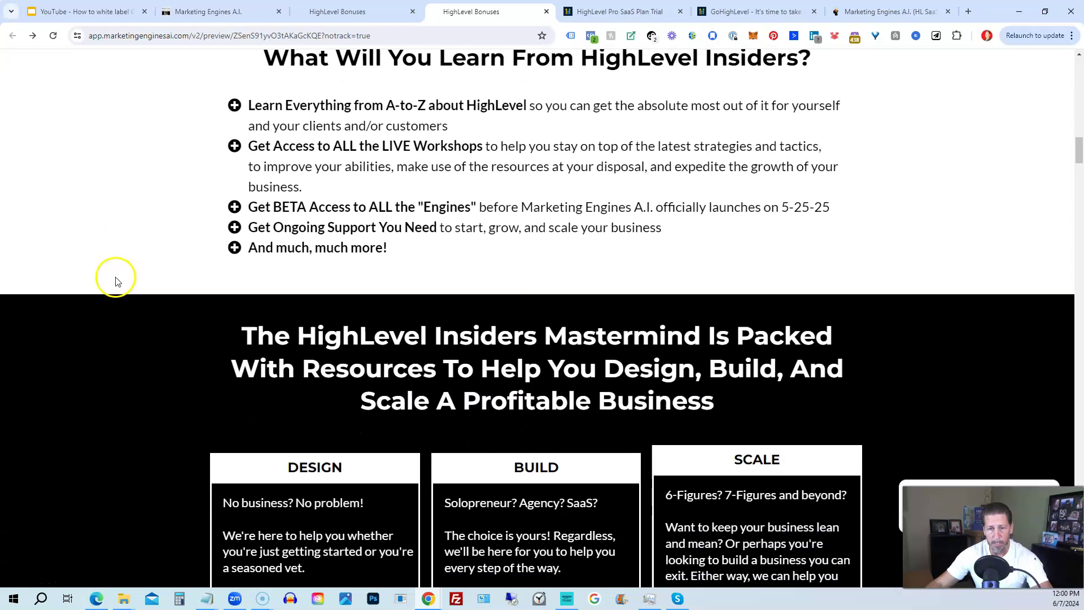
{"action": "scroll", "coordinate": [113, 275], "scroll_direction": "down", "scroll_amount": 3}
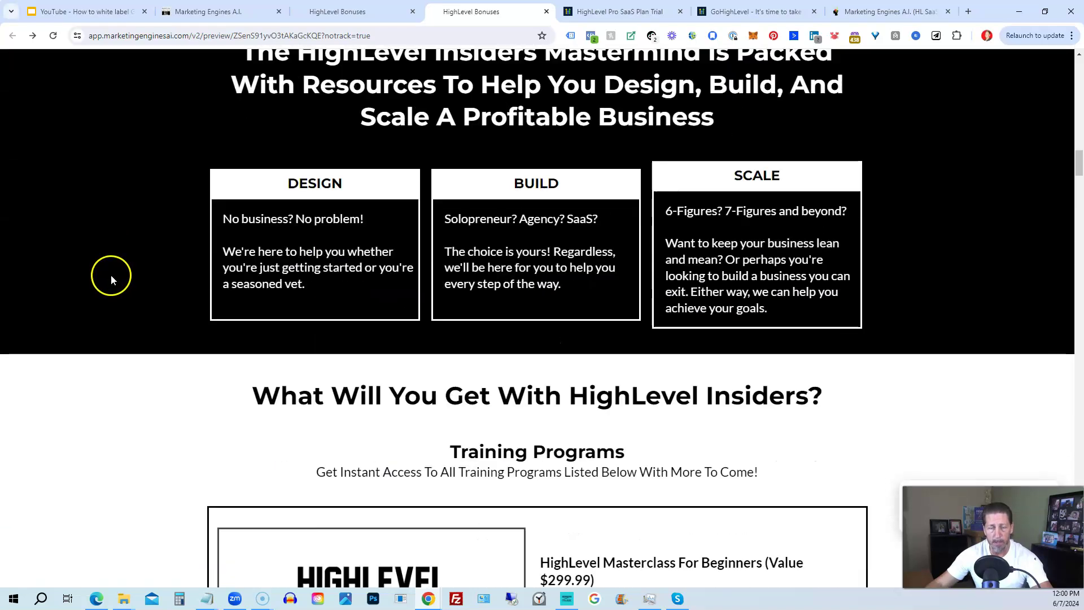
{"action": "scroll", "coordinate": [111, 276], "scroll_direction": "down", "scroll_amount": 6}
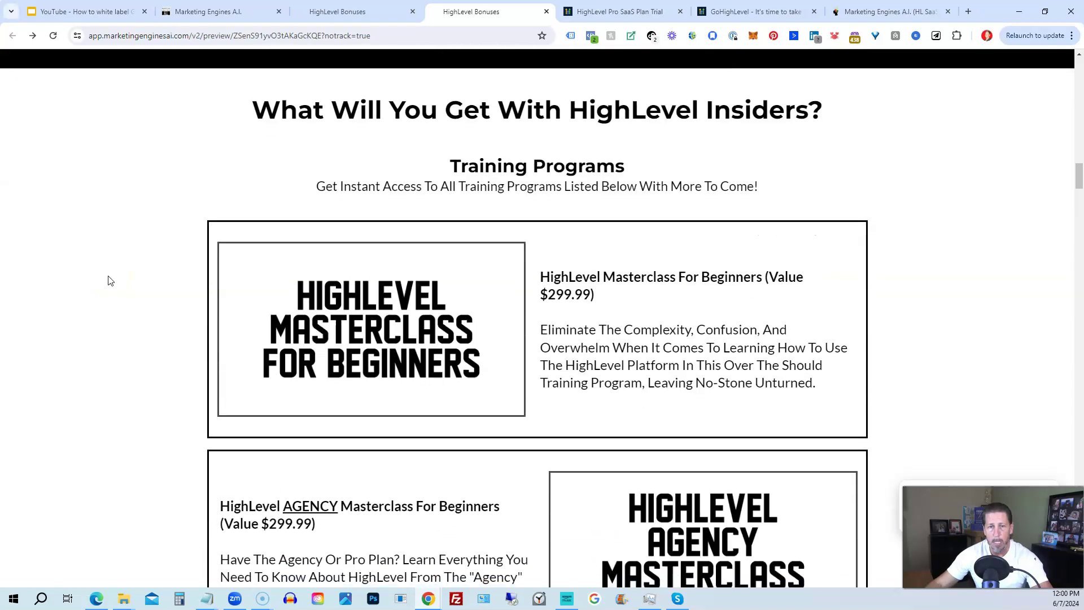
{"action": "scroll", "coordinate": [110, 281], "scroll_direction": "down", "scroll_amount": 1}
{"action": "left_click", "coordinate": [110, 271]}
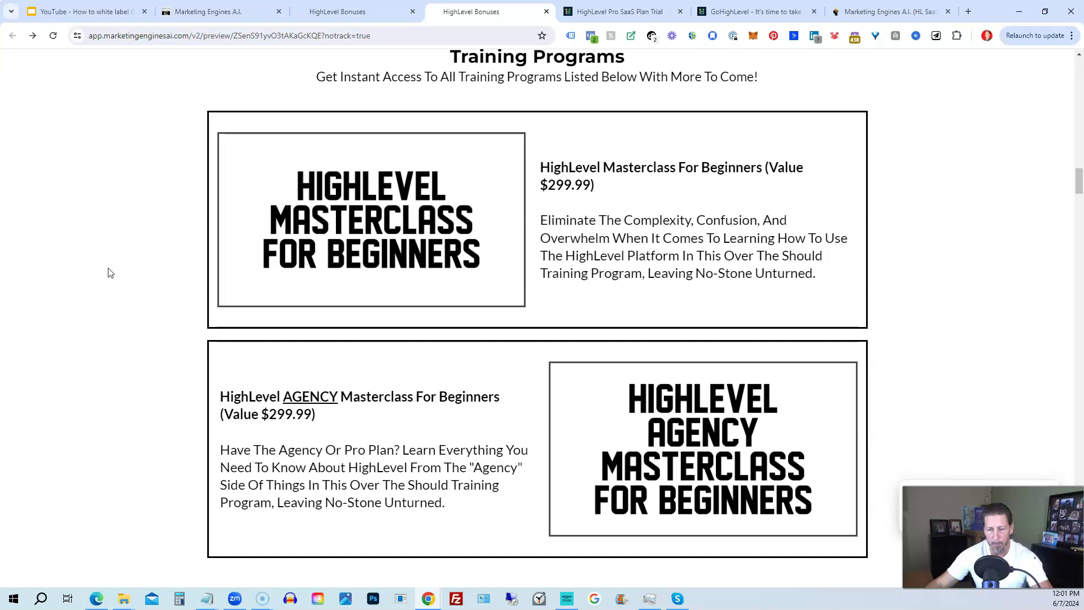
{"action": "scroll", "coordinate": [110, 274], "scroll_direction": "down", "scroll_amount": 9}
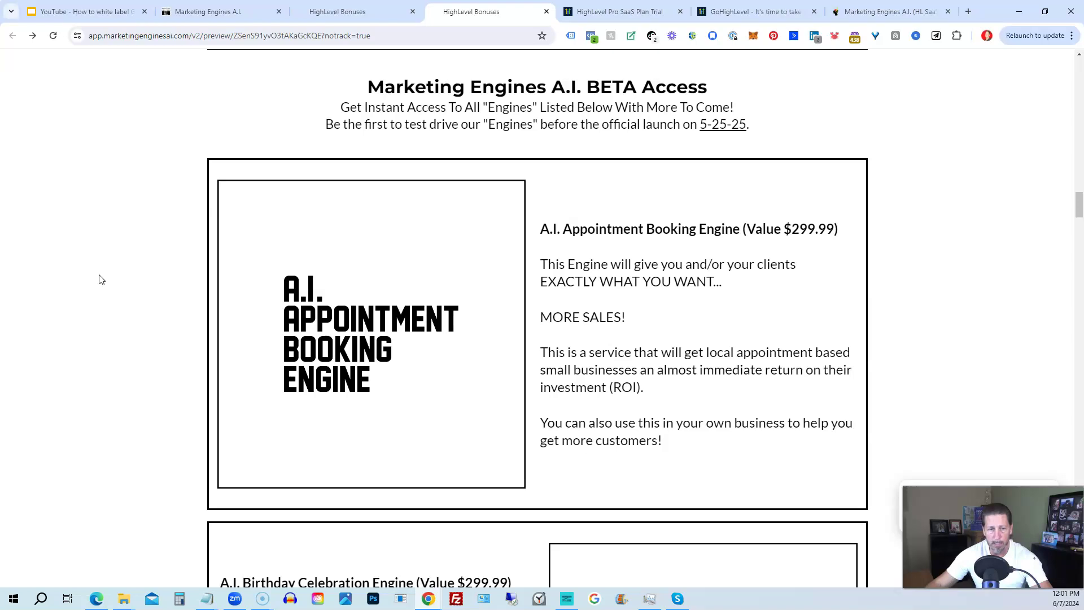
Step: Scroll past the A.I. Reputation Review Engine to the A.I. Customer Referral Engine, each $299.99
{"action": "scroll", "coordinate": [99, 280], "scroll_direction": "down", "scroll_amount": 7}
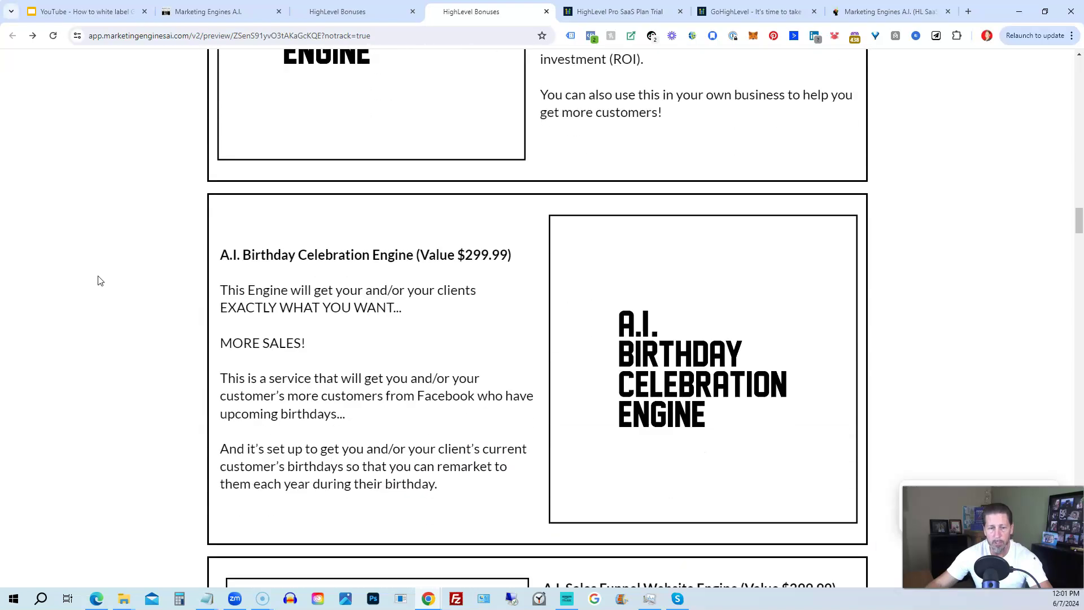
{"action": "scroll", "coordinate": [99, 280], "scroll_direction": "down", "scroll_amount": 7}
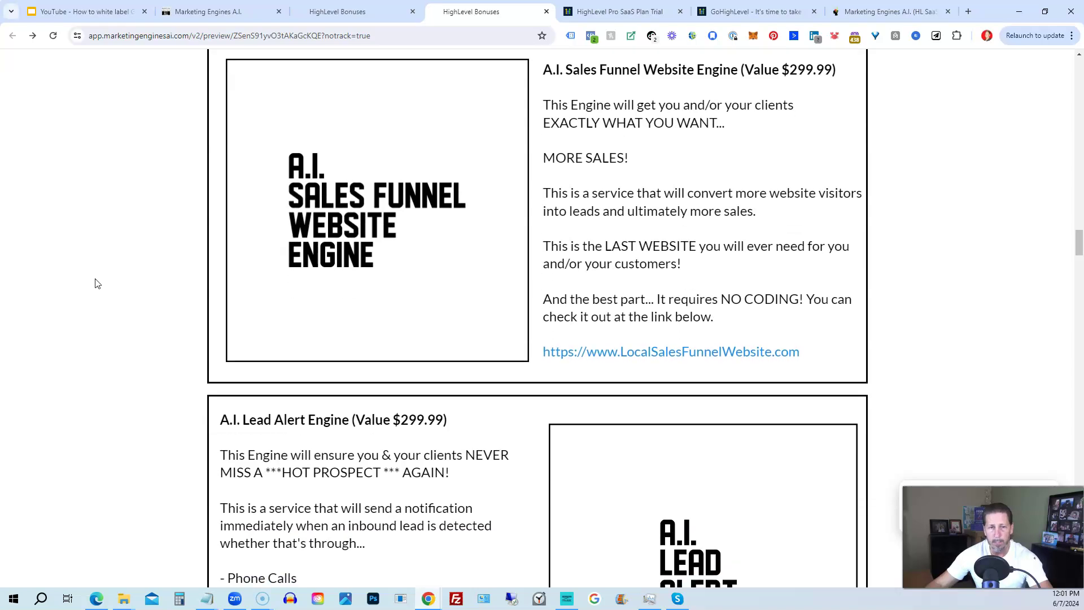
{"action": "scroll", "coordinate": [97, 283], "scroll_direction": "down", "scroll_amount": 5}
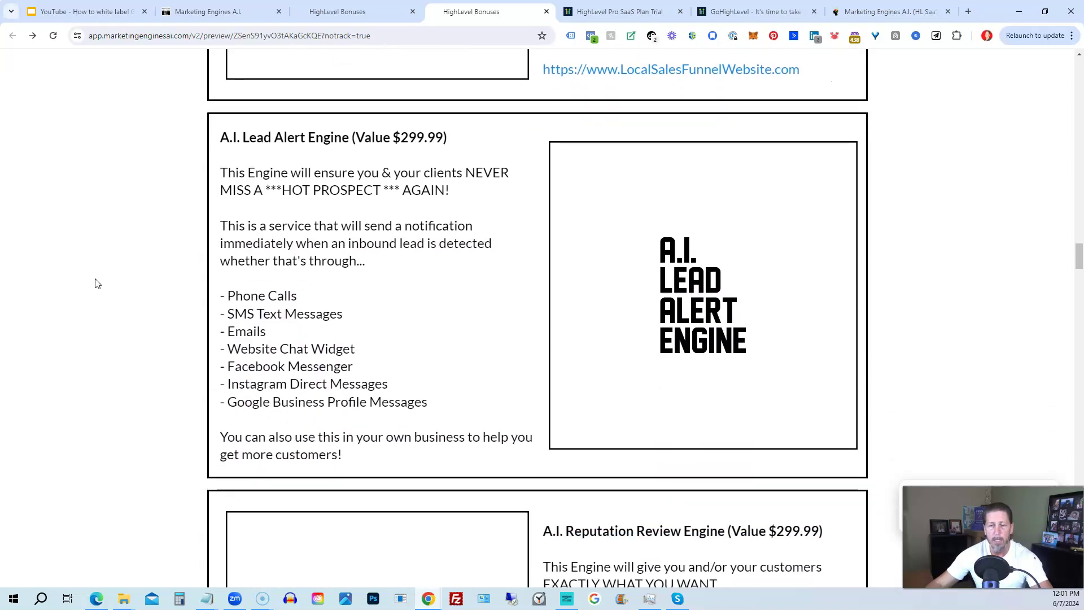
{"action": "scroll", "coordinate": [96, 283], "scroll_direction": "down", "scroll_amount": 6}
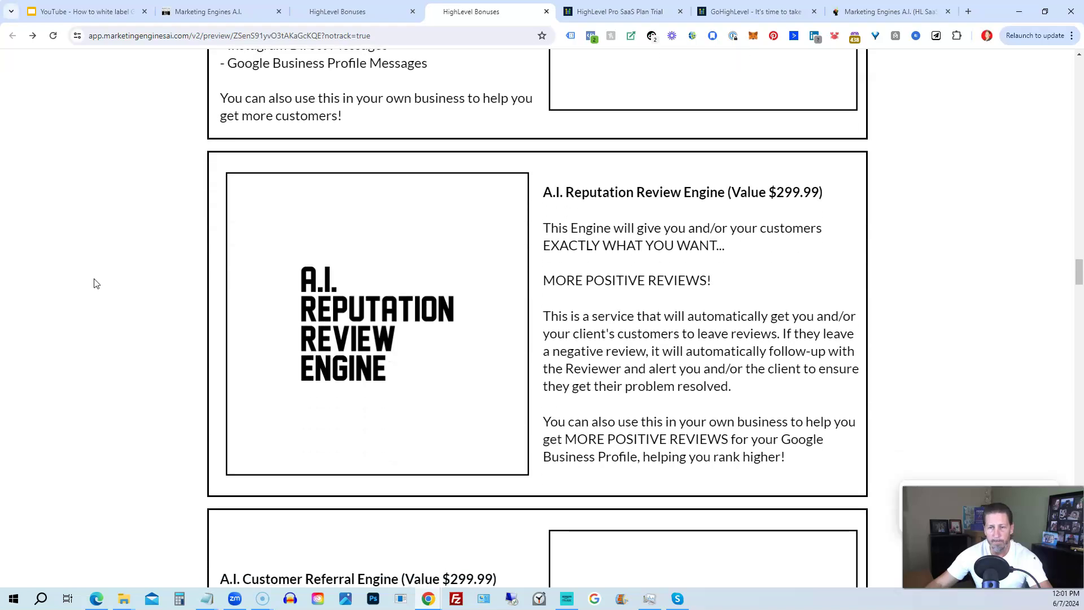
{"action": "scroll", "coordinate": [96, 282], "scroll_direction": "down", "scroll_amount": 6}
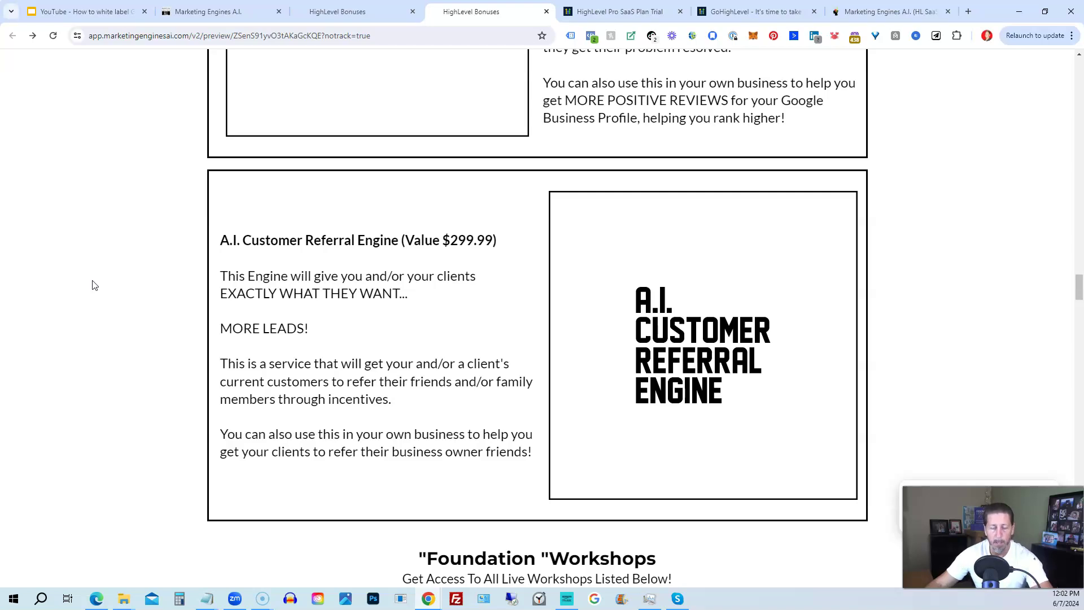
Step: Scroll past the Foundation Workshops Weeks #1–#14 to the Marketing Engine Workshops section
{"action": "scroll", "coordinate": [94, 285], "scroll_direction": "down", "scroll_amount": 2}
{"action": "scroll", "coordinate": [95, 285], "scroll_direction": "down", "scroll_amount": 6}
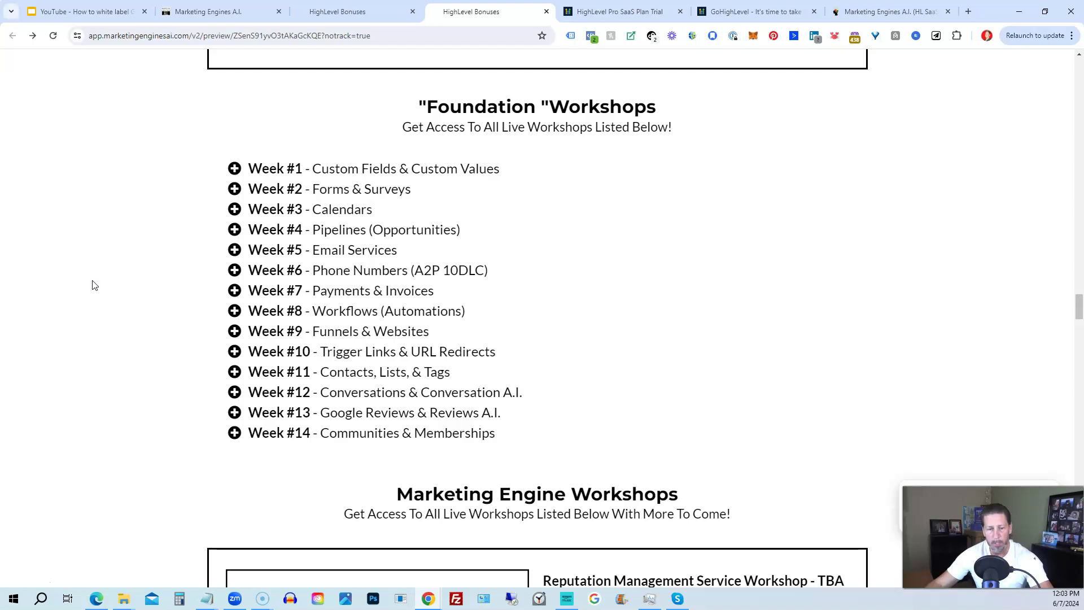
{"action": "scroll", "coordinate": [94, 285], "scroll_direction": "down", "scroll_amount": 7}
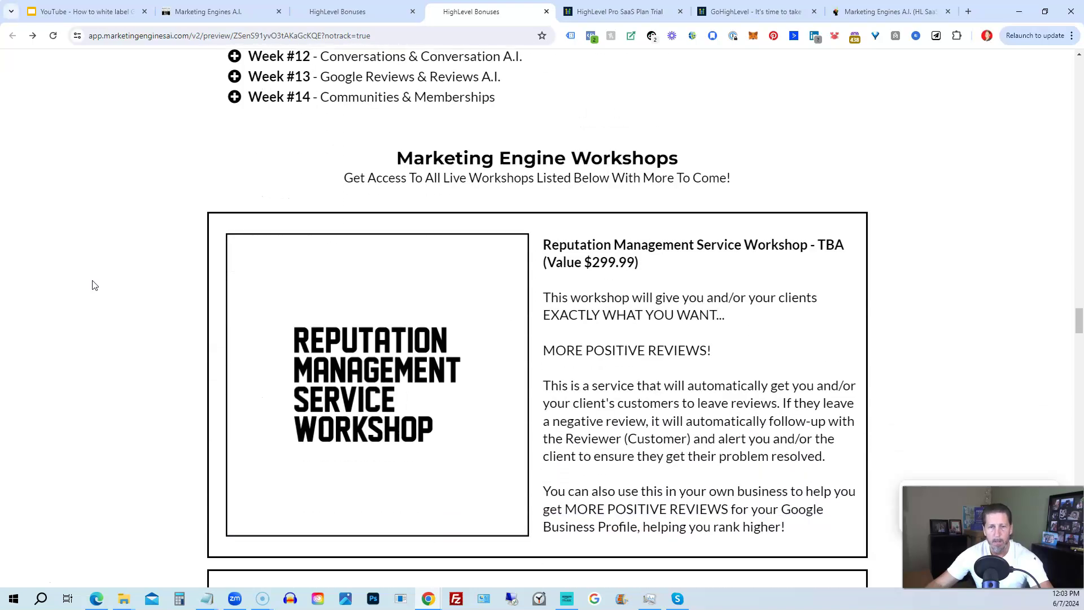
Step: Scroll past the workshop cards to the Weekly LIVE Q&A Calls and Private Community perks
{"action": "scroll", "coordinate": [94, 285], "scroll_direction": "down", "scroll_amount": 1}
{"action": "scroll", "coordinate": [94, 285], "scroll_direction": "up", "scroll_amount": 1}
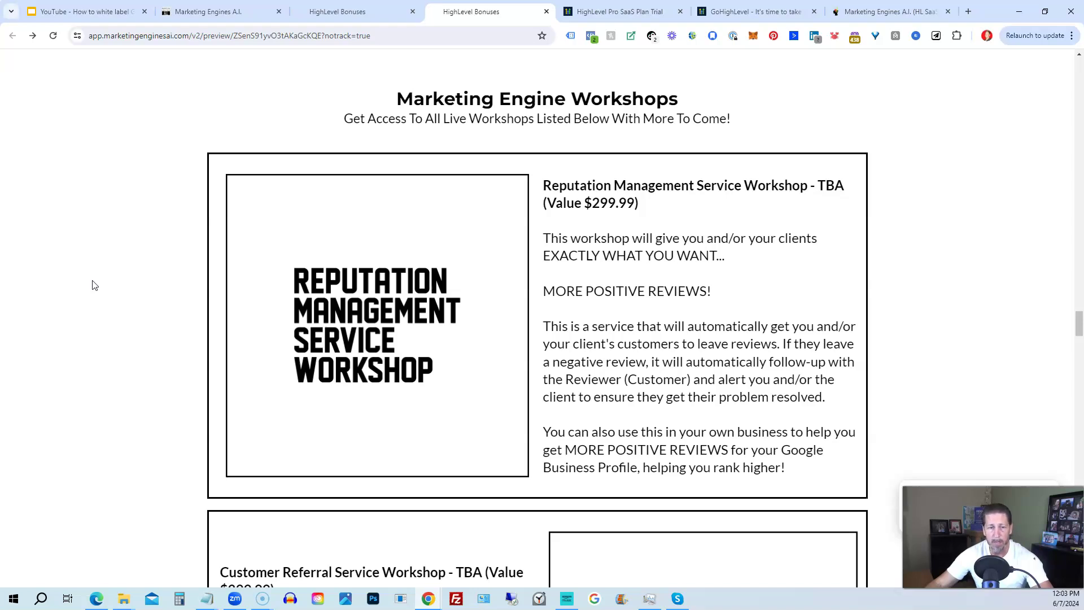
{"action": "scroll", "coordinate": [95, 285], "scroll_direction": "down", "scroll_amount": 6}
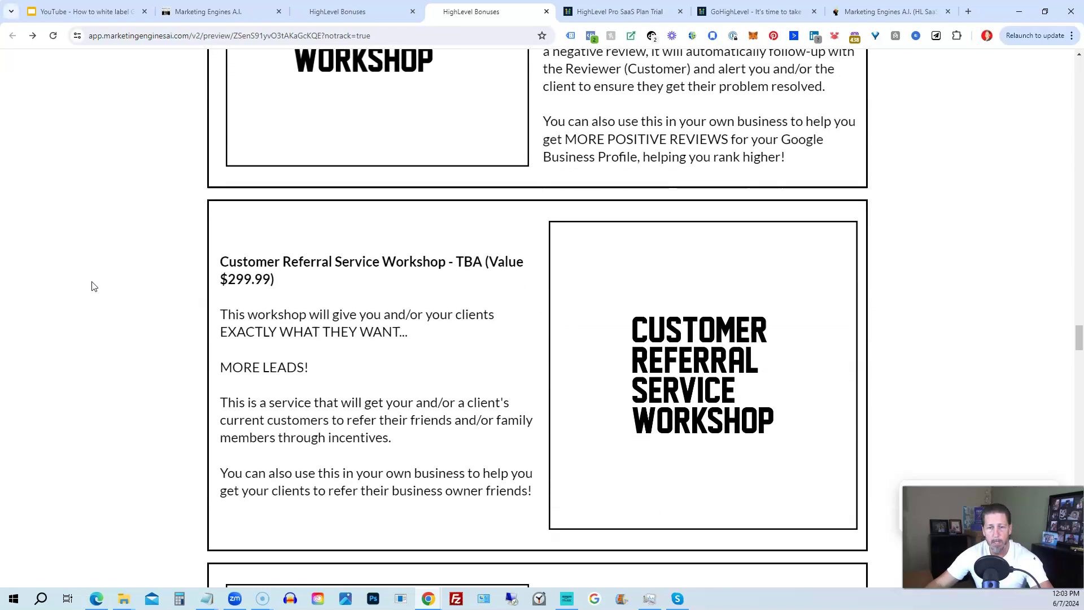
{"action": "scroll", "coordinate": [94, 286], "scroll_direction": "down", "scroll_amount": 6}
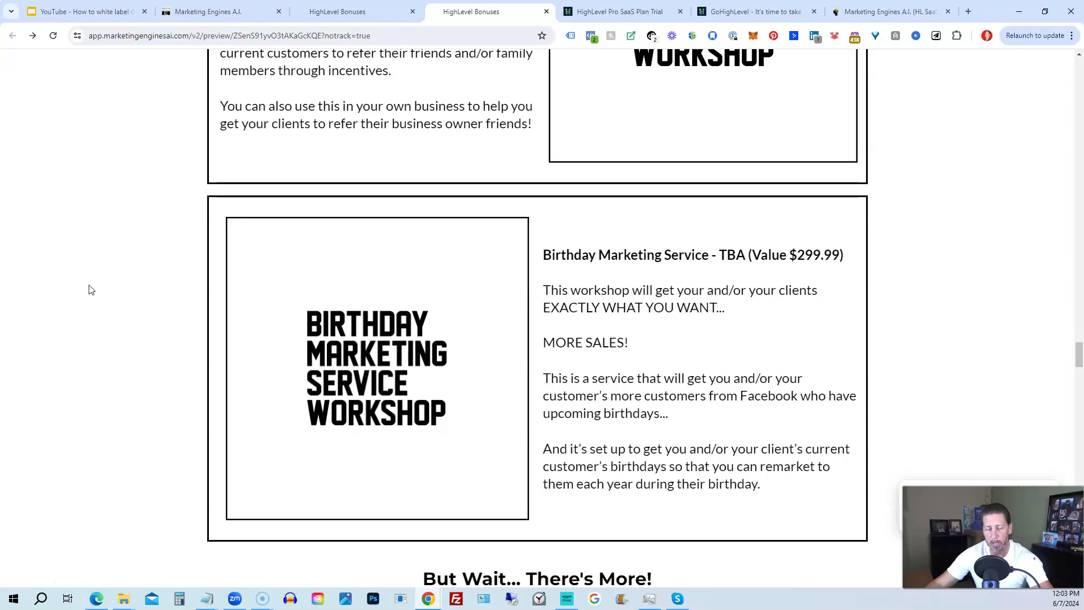
{"action": "scroll", "coordinate": [91, 289], "scroll_direction": "down", "scroll_amount": 6}
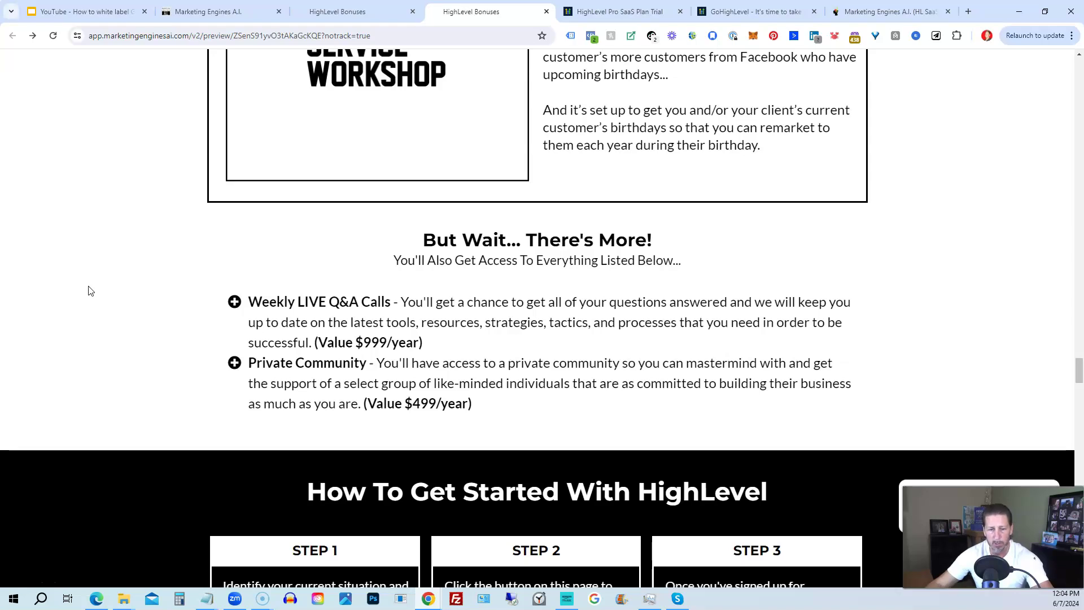
{"action": "scroll", "coordinate": [88, 291], "scroll_direction": "down", "scroll_amount": 10}
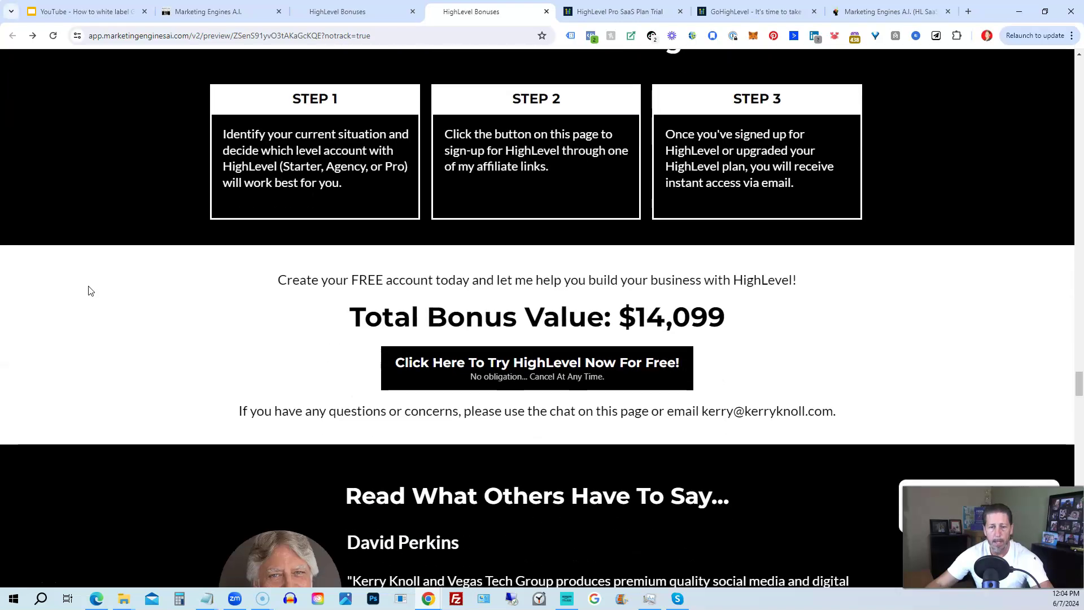
{"action": "scroll", "coordinate": [88, 291], "scroll_direction": "down", "scroll_amount": 10}
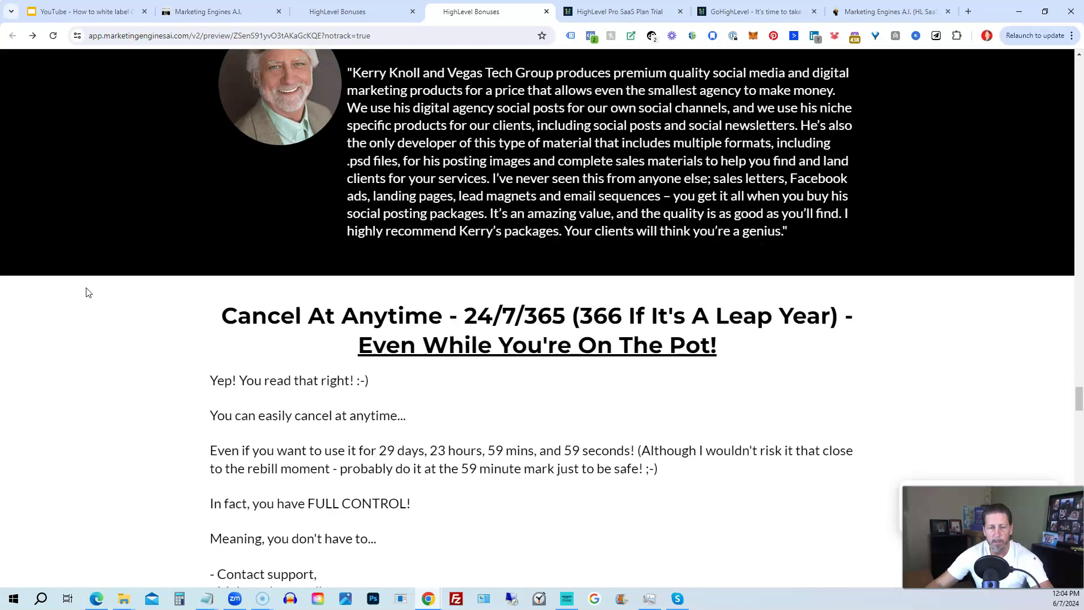
{"action": "scroll", "coordinate": [88, 292], "scroll_direction": "down", "scroll_amount": 1}
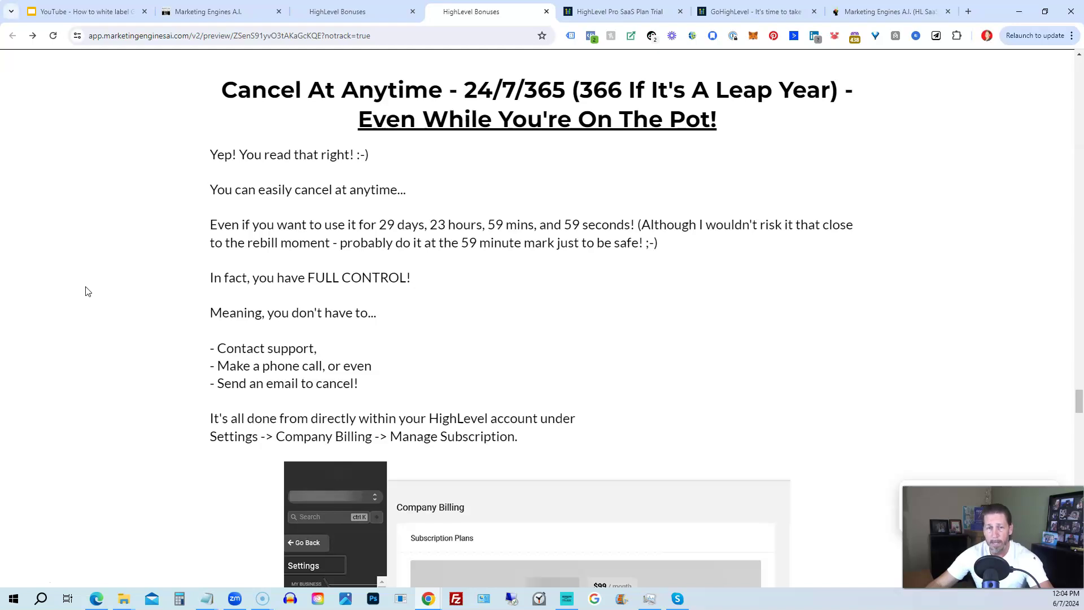
{"action": "scroll", "coordinate": [85, 291], "scroll_direction": "down", "scroll_amount": 9}
{"action": "scroll", "coordinate": [86, 291], "scroll_direction": "down", "scroll_amount": 3}
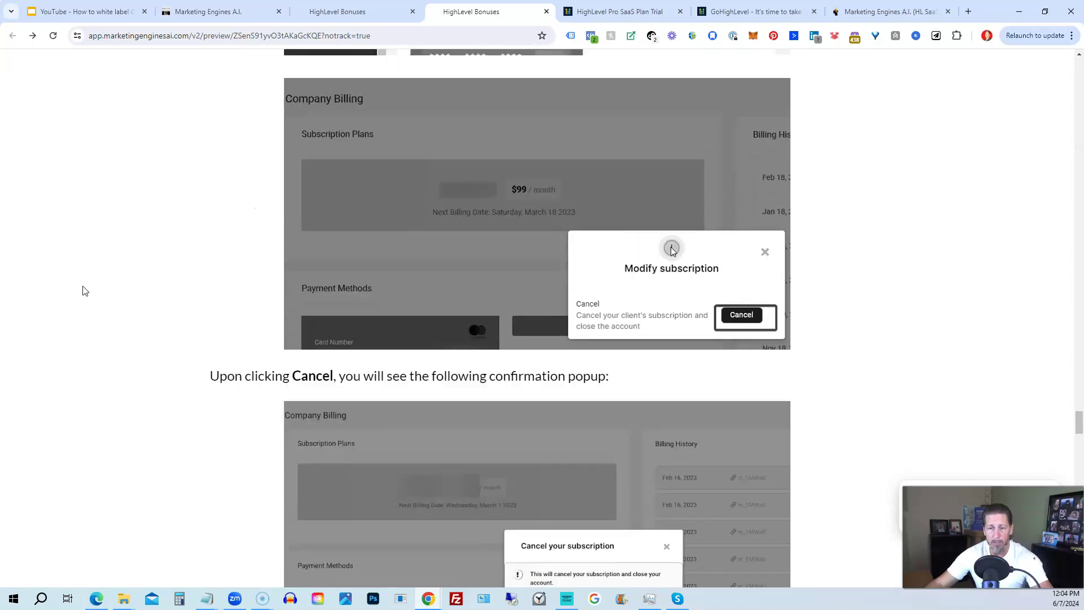
{"action": "scroll", "coordinate": [86, 292], "scroll_direction": "down", "scroll_amount": 3}
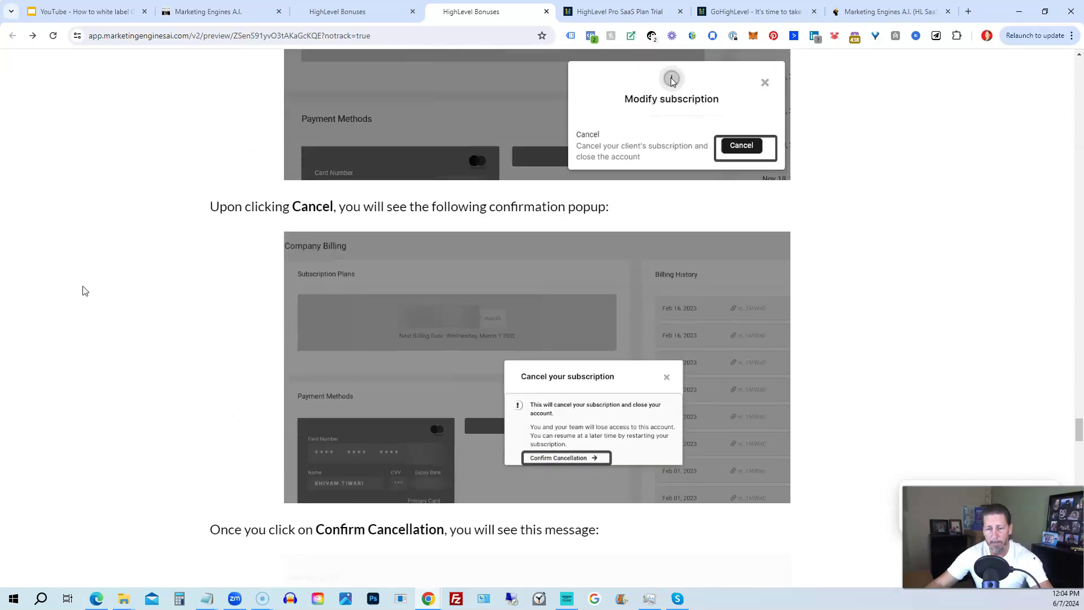
{"action": "scroll", "coordinate": [85, 292], "scroll_direction": "down", "scroll_amount": 7}
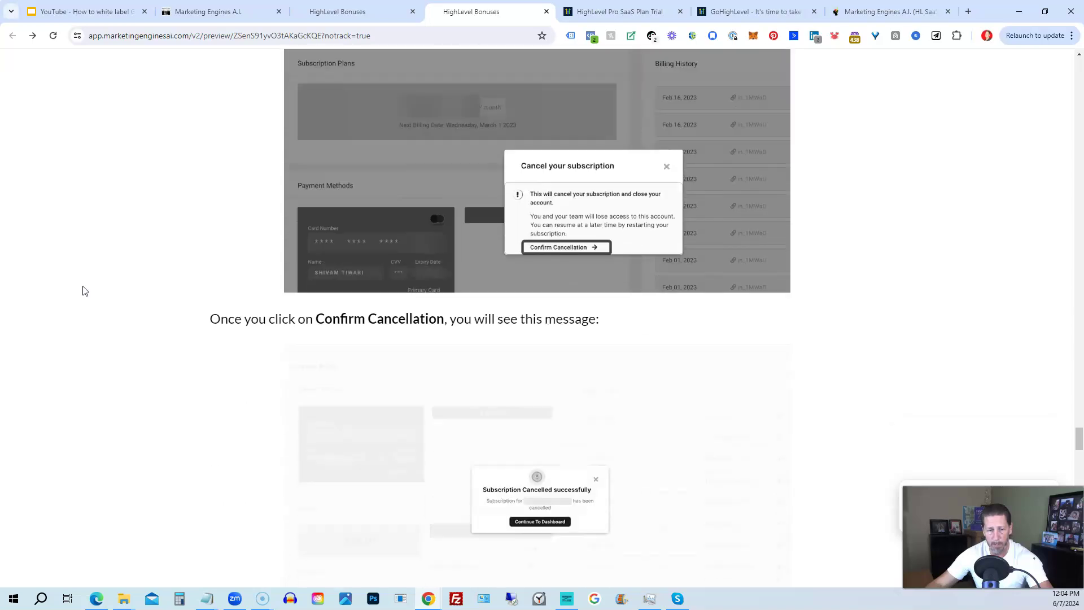
{"action": "scroll", "coordinate": [83, 291], "scroll_direction": "down", "scroll_amount": 8}
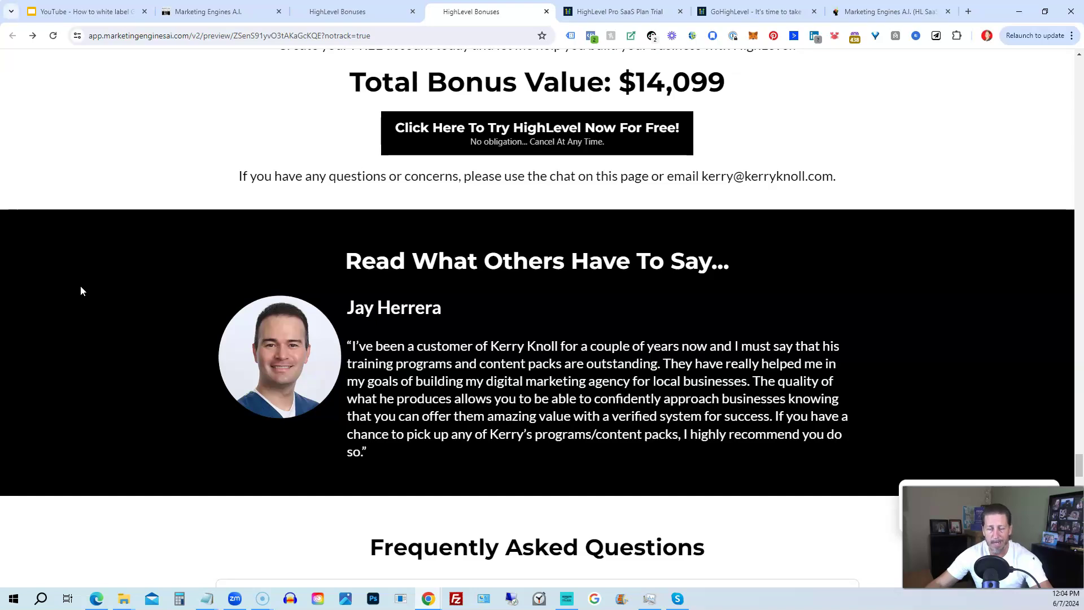
{"action": "scroll", "coordinate": [81, 291], "scroll_direction": "down", "scroll_amount": 7}
{"action": "scroll", "coordinate": [80, 291], "scroll_direction": "down", "scroll_amount": 1}
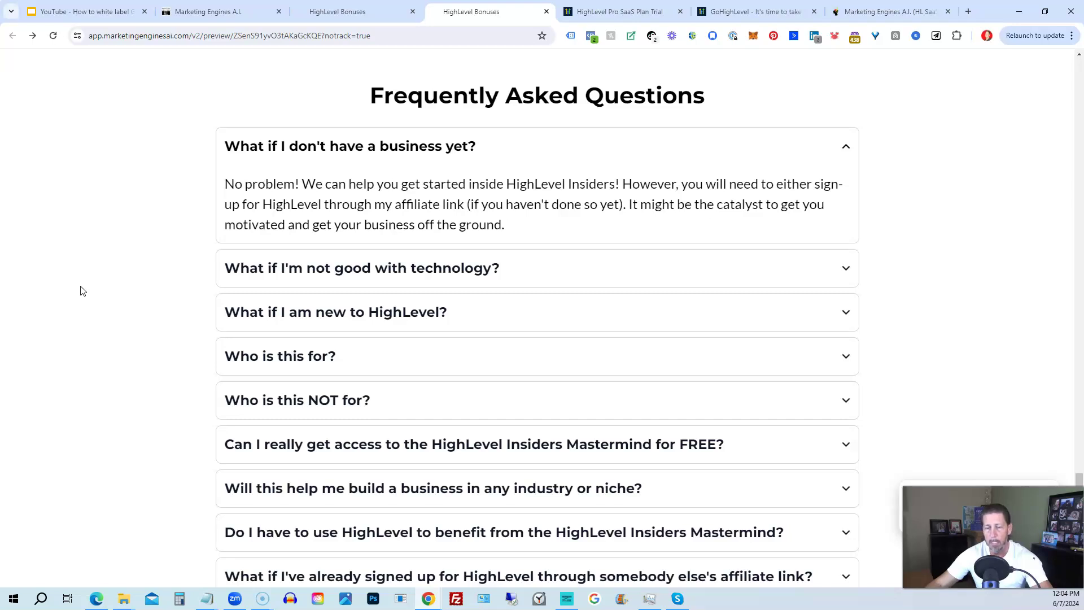
{"action": "scroll", "coordinate": [81, 290], "scroll_direction": "down", "scroll_amount": 1}
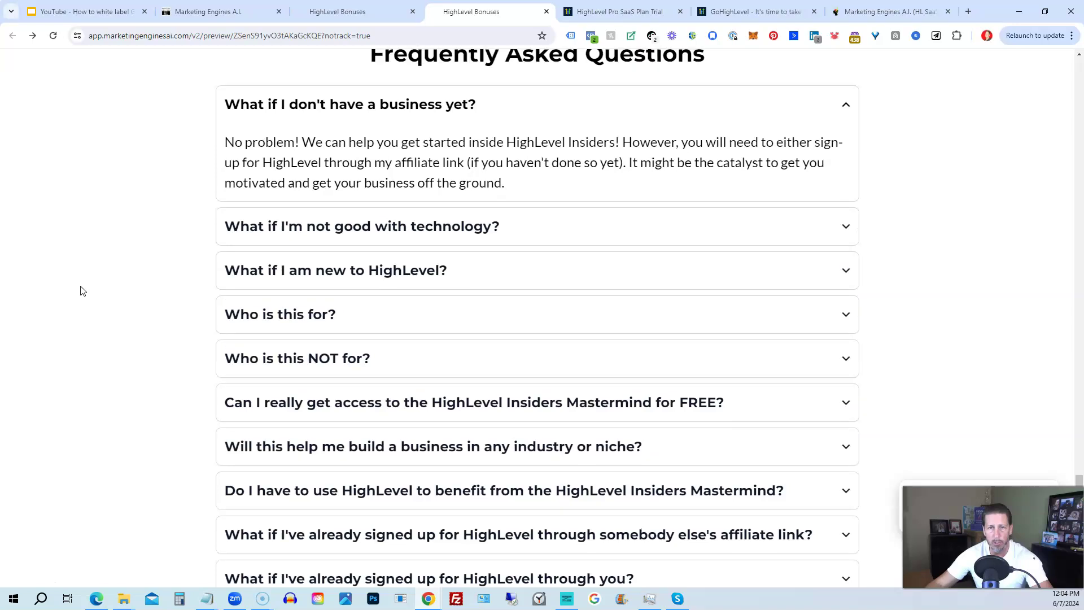
{"action": "scroll", "coordinate": [81, 290], "scroll_direction": "up", "scroll_amount": 1}
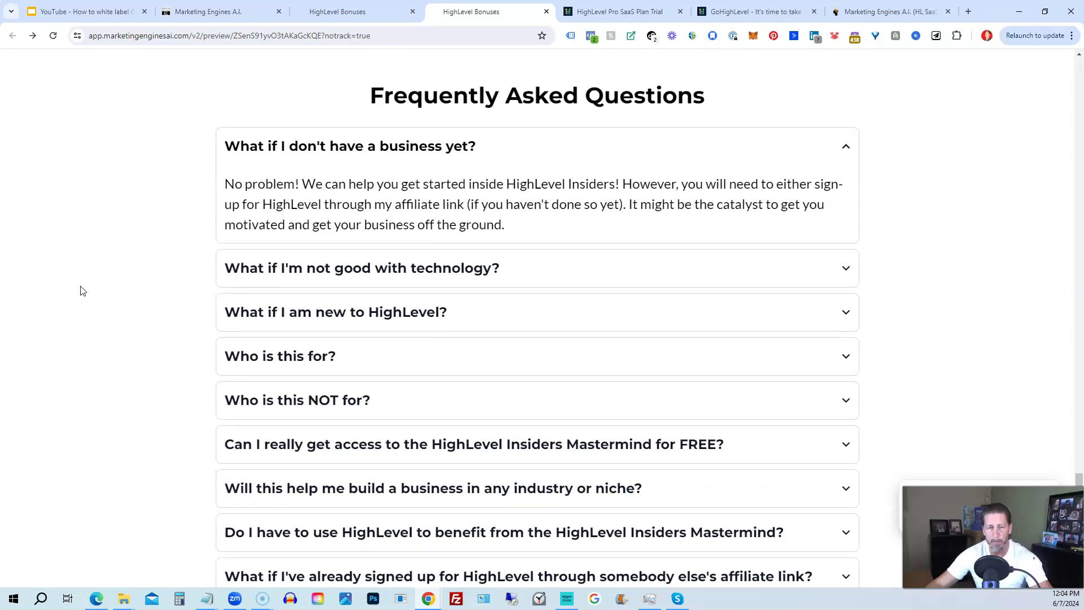
{"action": "scroll", "coordinate": [81, 290], "scroll_direction": "down", "scroll_amount": 1}
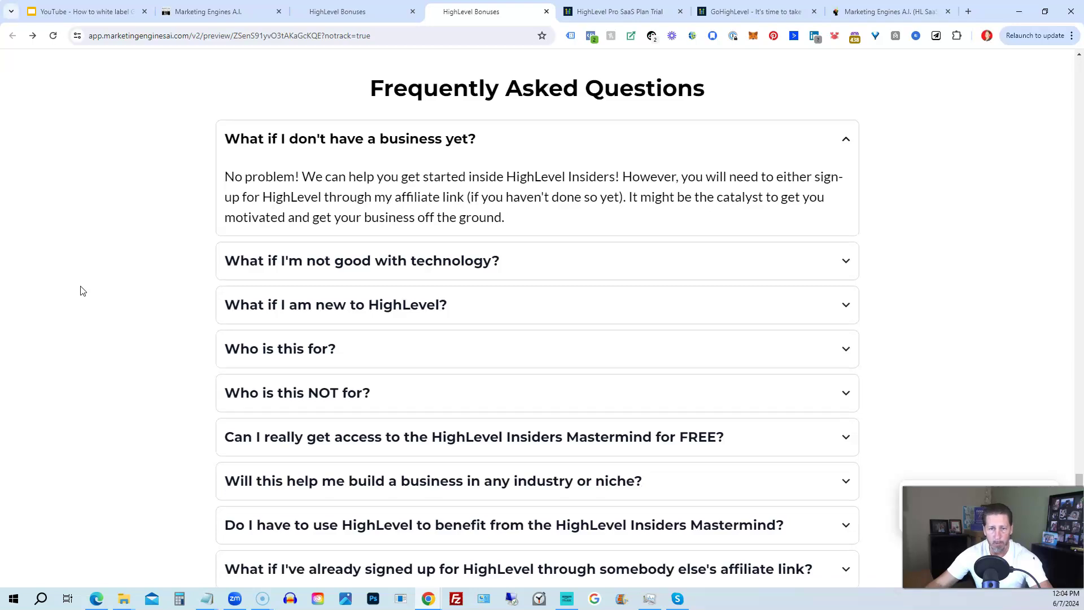
{"action": "scroll", "coordinate": [81, 291], "scroll_direction": "down", "scroll_amount": 7}
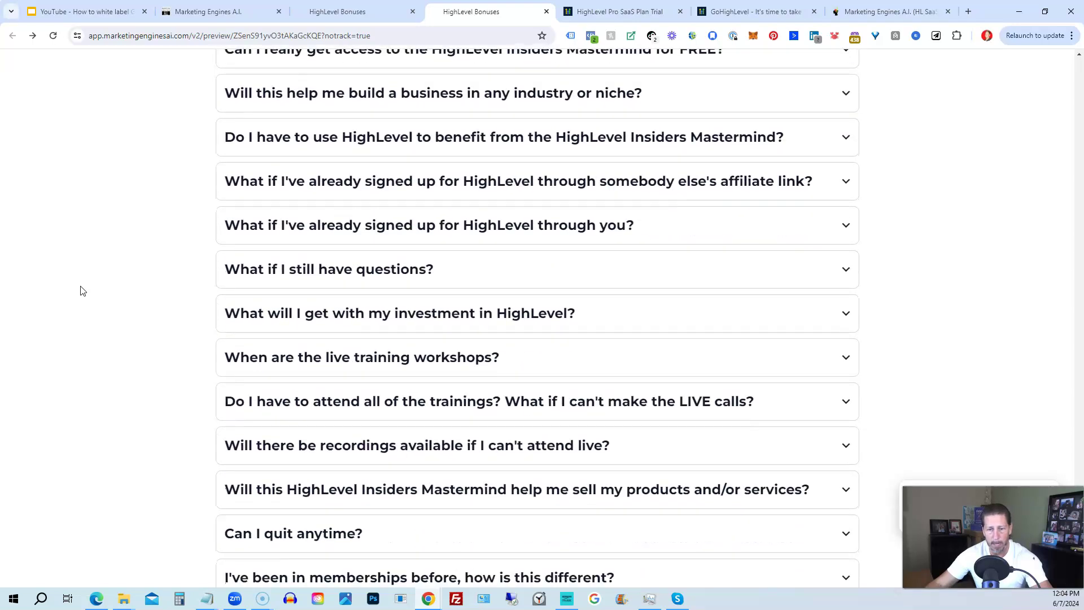
{"action": "scroll", "coordinate": [81, 291], "scroll_direction": "down", "scroll_amount": 3}
{"action": "scroll", "coordinate": [81, 291], "scroll_direction": "down", "scroll_amount": 2}
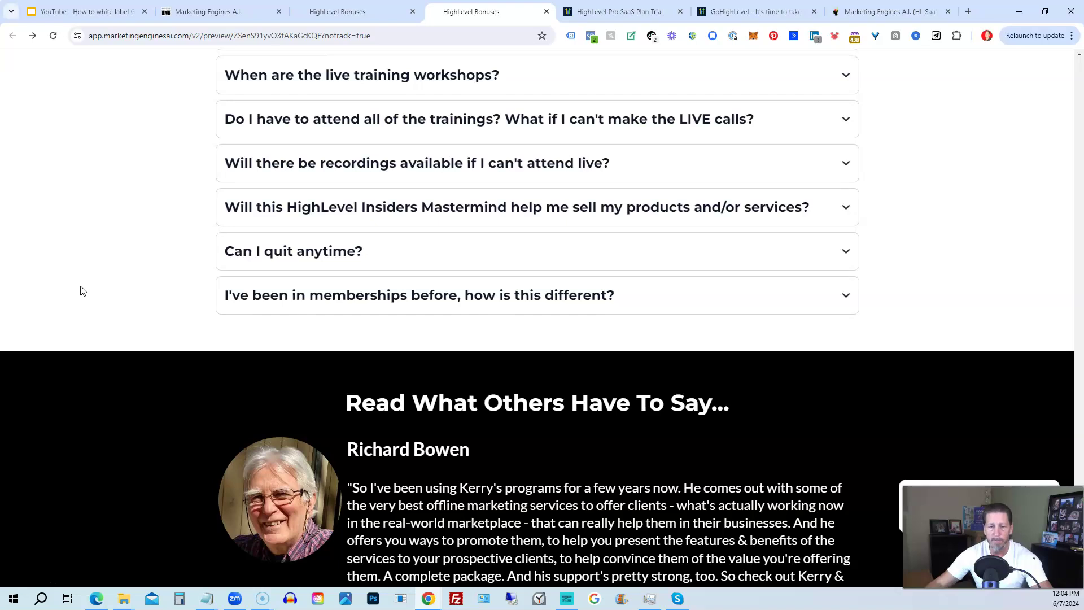
{"action": "scroll", "coordinate": [81, 291], "scroll_direction": "down", "scroll_amount": 2}
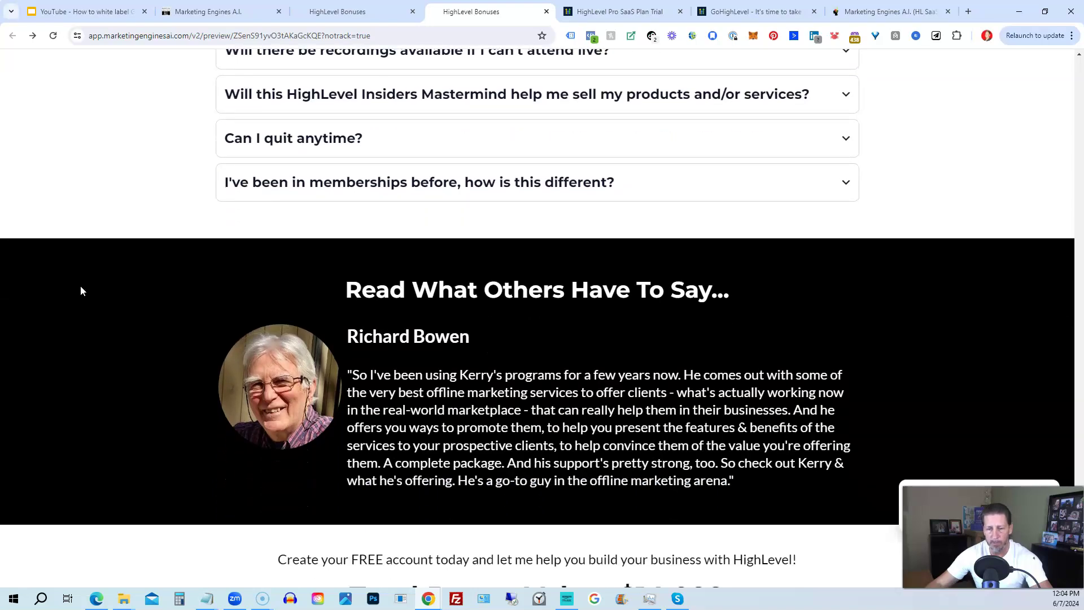
{"action": "scroll", "coordinate": [80, 290], "scroll_direction": "down", "scroll_amount": 2}
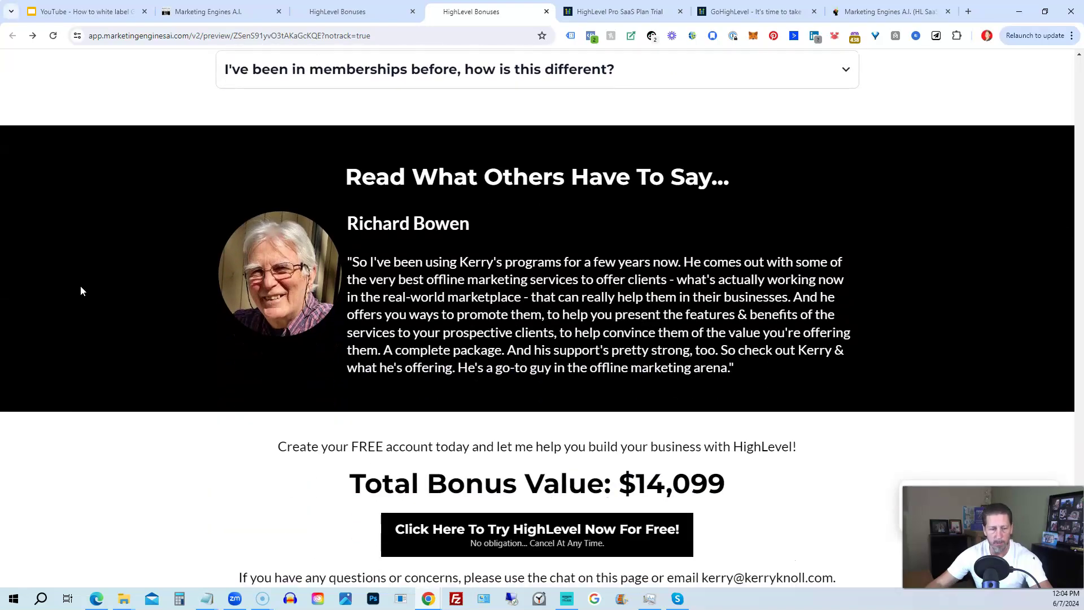
{"action": "scroll", "coordinate": [81, 290], "scroll_direction": "down", "scroll_amount": 5}
{"action": "scroll", "coordinate": [80, 290], "scroll_direction": "down", "scroll_amount": 1}
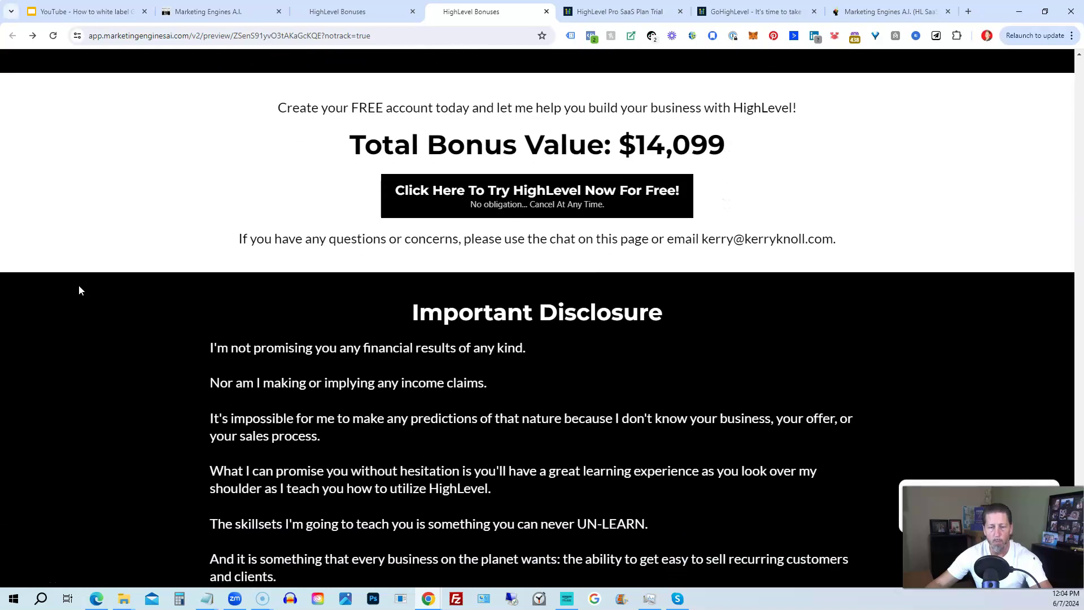
{"action": "scroll", "coordinate": [79, 290], "scroll_direction": "down", "scroll_amount": 1}
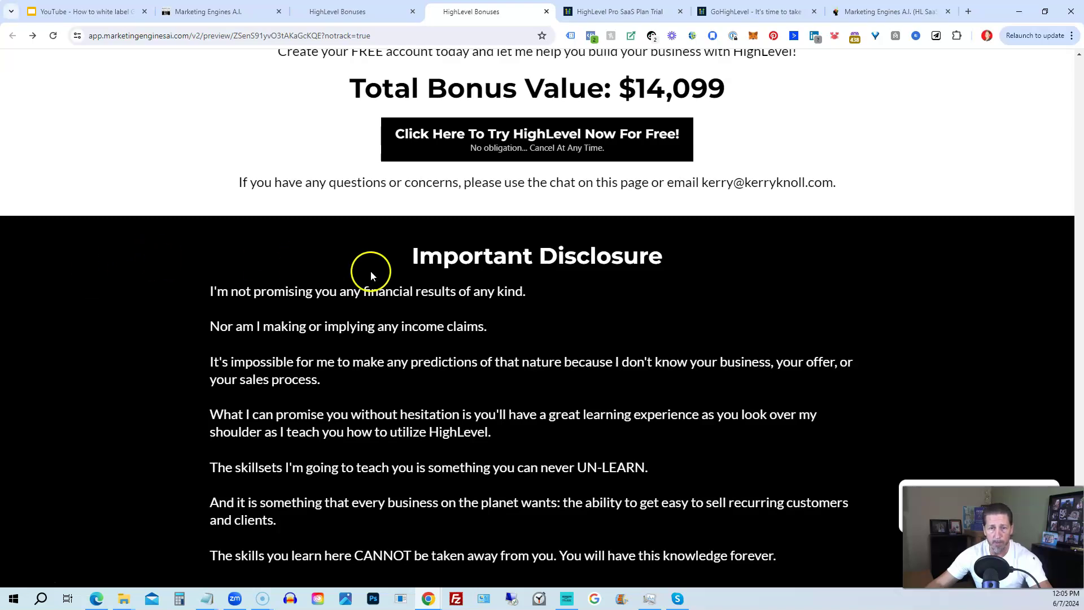
Step: Open the 'Try HighLevel Now For FREE!' popup listing seven ways to claim the bonuses
{"action": "left_click", "coordinate": [462, 148]}
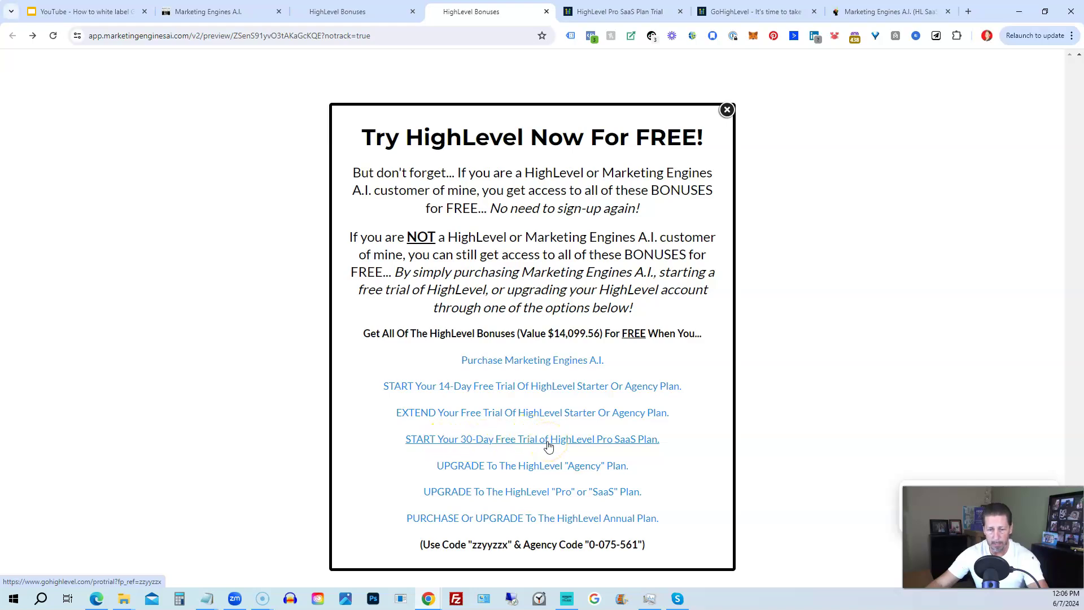
{"action": "left_click", "coordinate": [370, 441]}
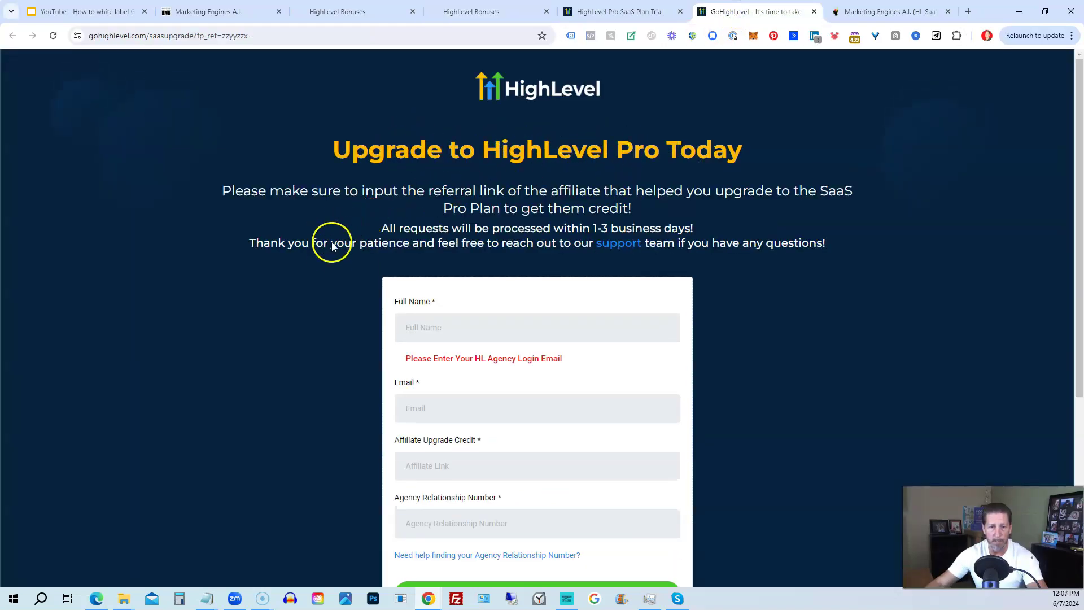
{"action": "scroll", "coordinate": [319, 260], "scroll_direction": "down", "scroll_amount": 2}
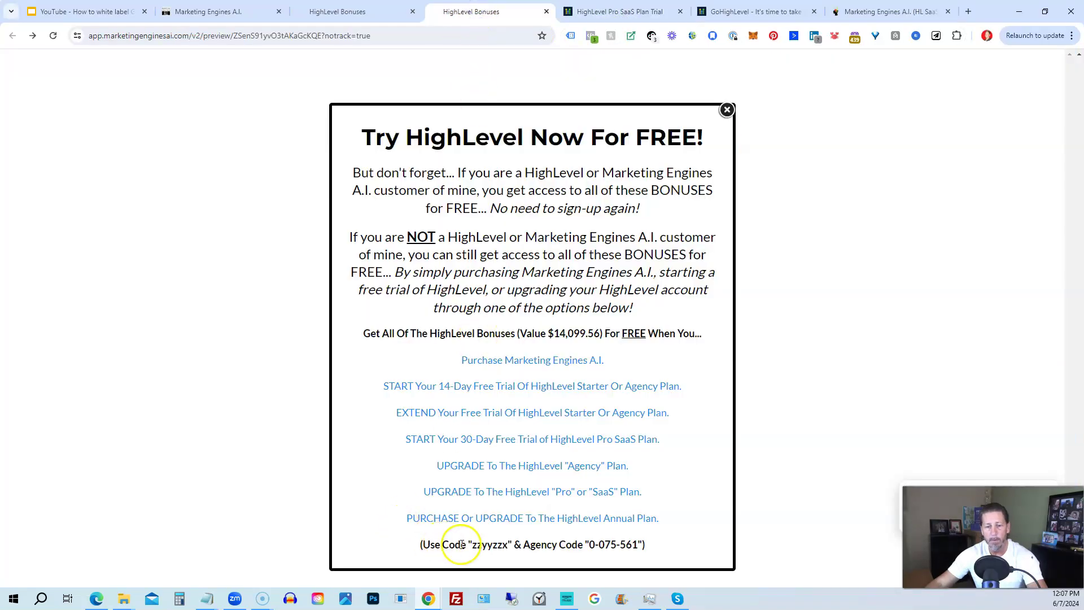
Step: Highlight the referral code in the offer popup, then check the upgrade form tab and return
{"action": "left_click_drag", "start_coordinate": [588, 544], "coordinate": [637, 544]}
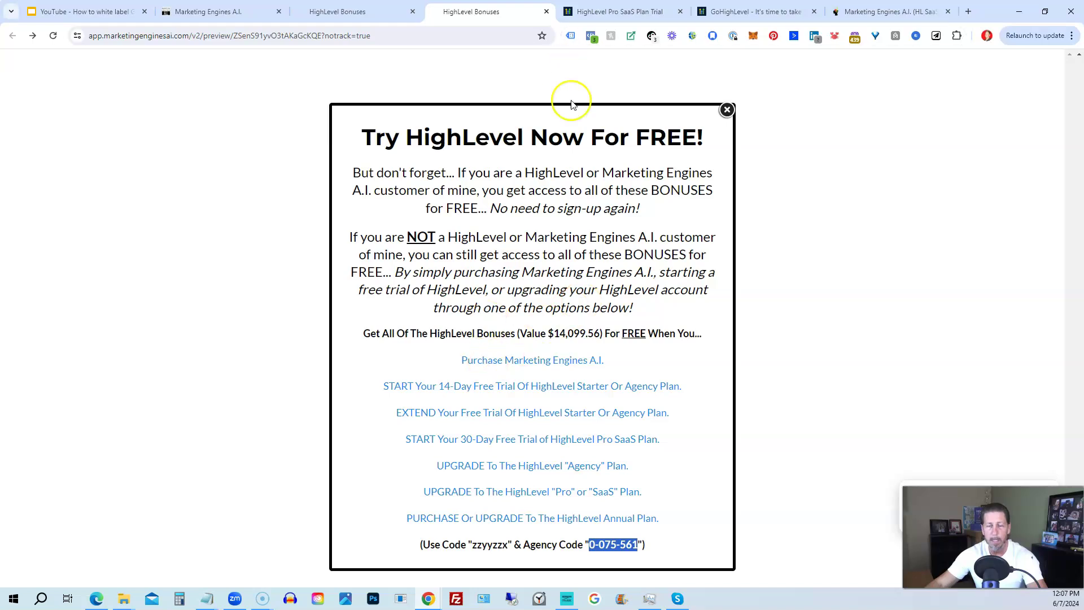
{"action": "left_click_drag", "start_coordinate": [472, 544], "coordinate": [509, 546]}
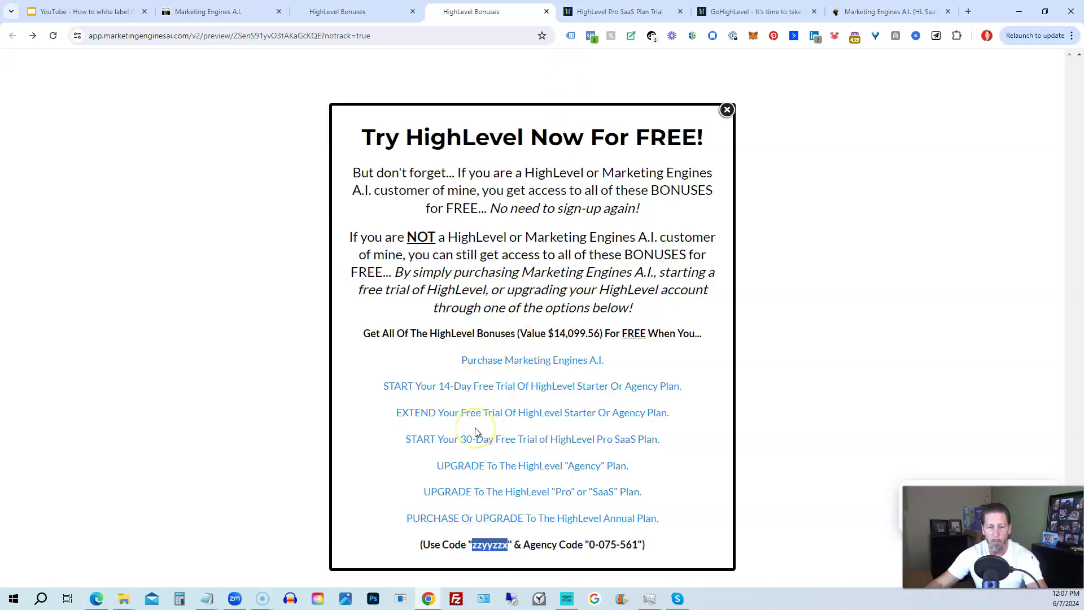
{"action": "left_click", "coordinate": [718, 12]}
{"action": "left_click", "coordinate": [505, 11]}
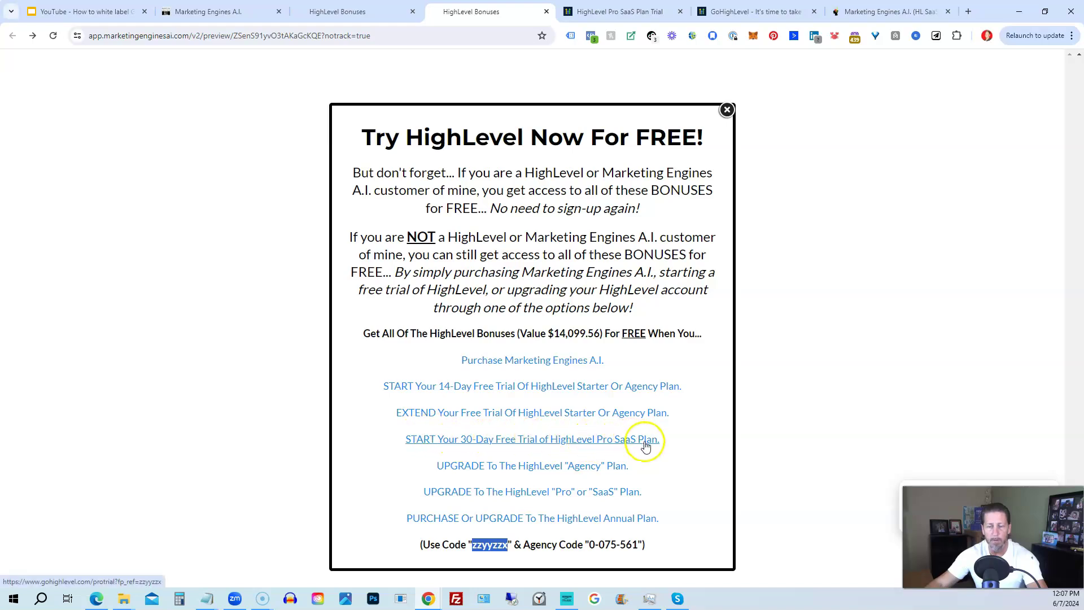
Step: Read through the Pro SaaS Plan Trial page's 14-day $497/month offer, then scroll back to the top
{"action": "left_click", "coordinate": [612, 11]}
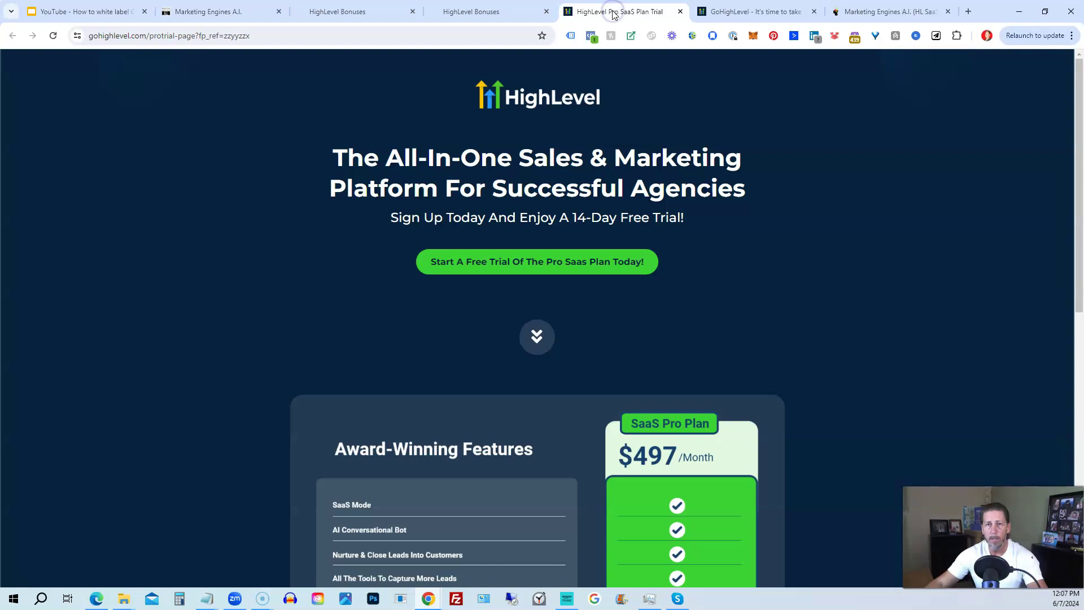
{"action": "scroll", "coordinate": [480, 319], "scroll_direction": "down", "scroll_amount": 3}
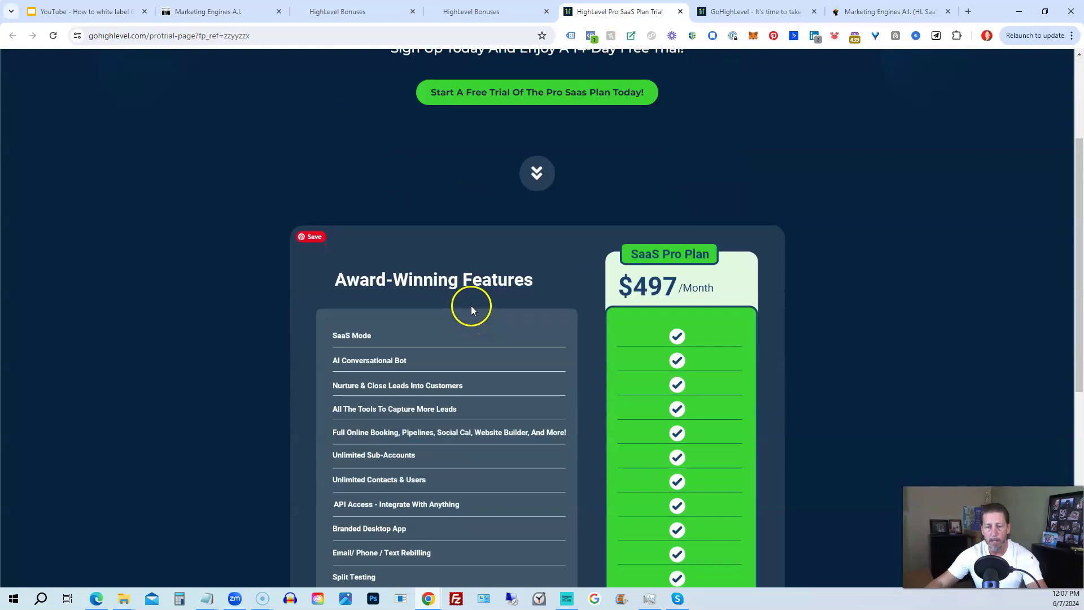
{"action": "scroll", "coordinate": [472, 310], "scroll_direction": "down", "scroll_amount": 3}
{"action": "scroll", "coordinate": [552, 414], "scroll_direction": "down", "scroll_amount": 4}
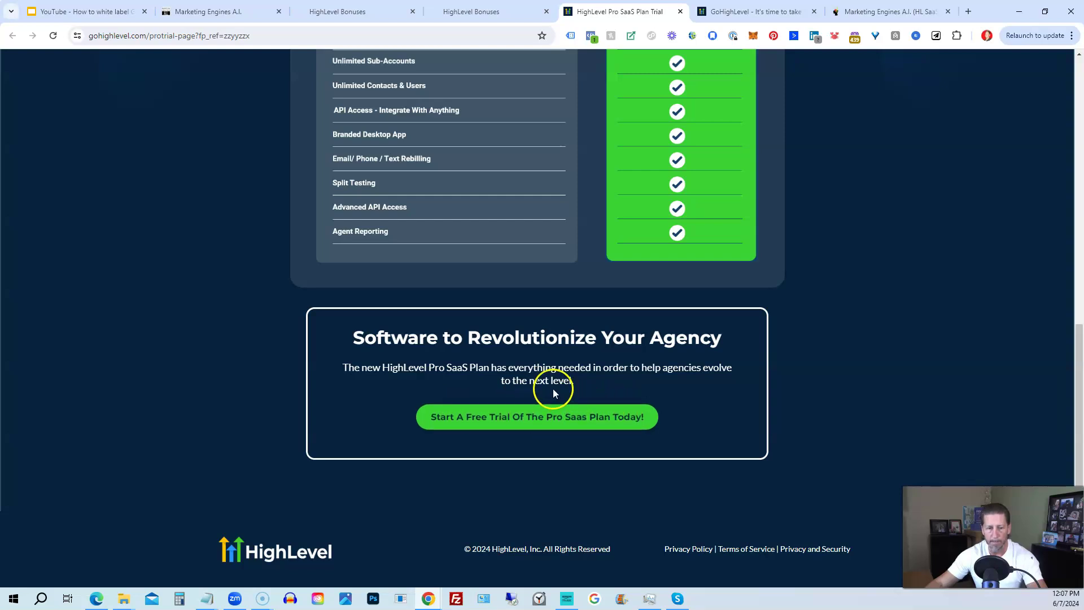
{"action": "scroll", "coordinate": [551, 372], "scroll_direction": "up", "scroll_amount": 1}
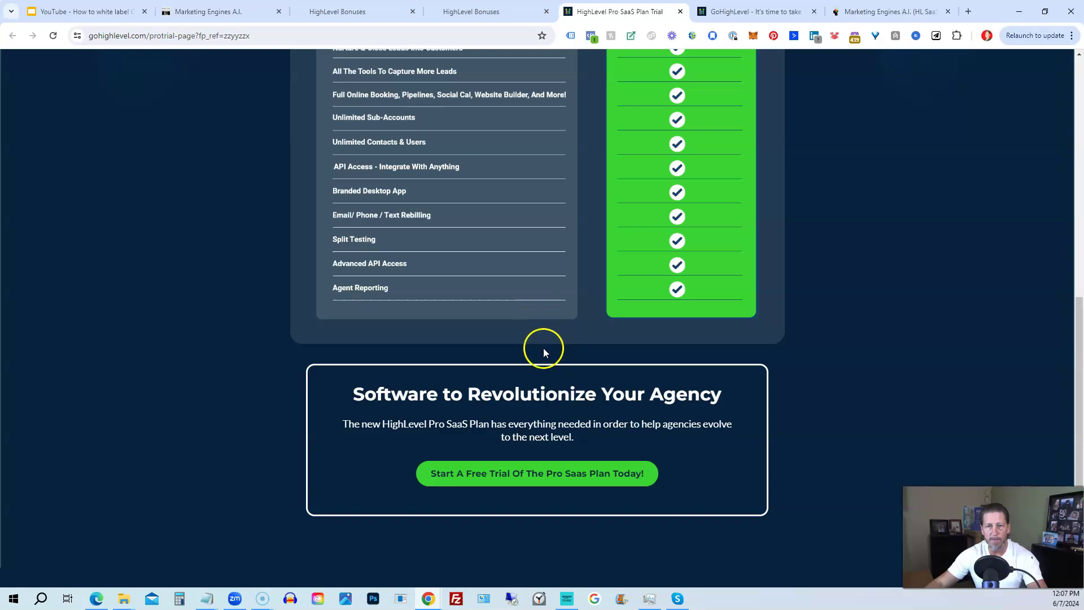
{"action": "scroll", "coordinate": [365, 389], "scroll_direction": "up", "scroll_amount": 1}
{"action": "scroll", "coordinate": [361, 387], "scroll_direction": "up", "scroll_amount": 8}
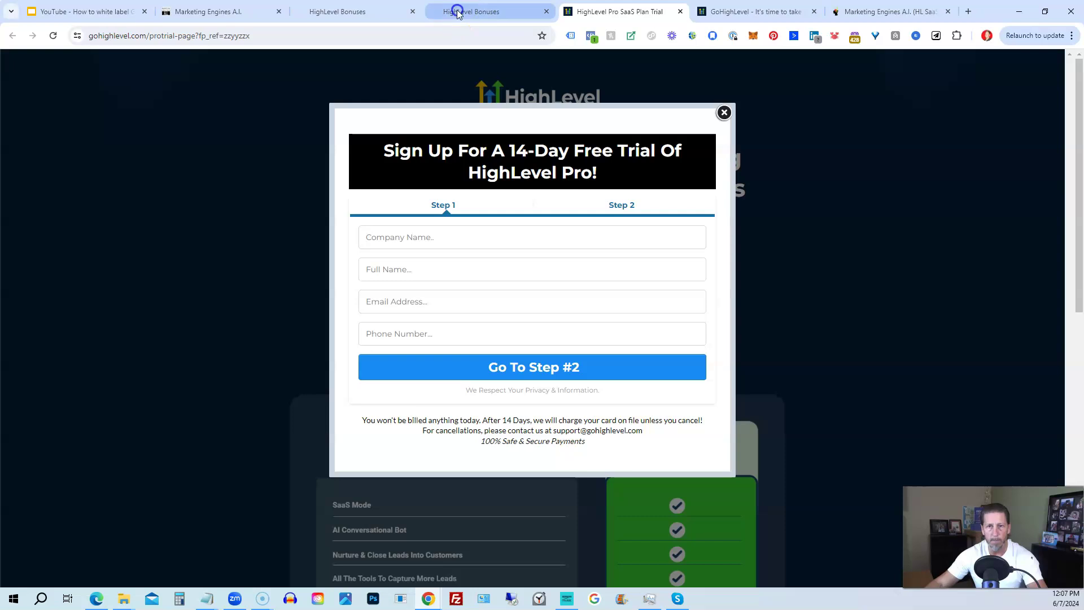
{"action": "left_click", "coordinate": [457, 12]}
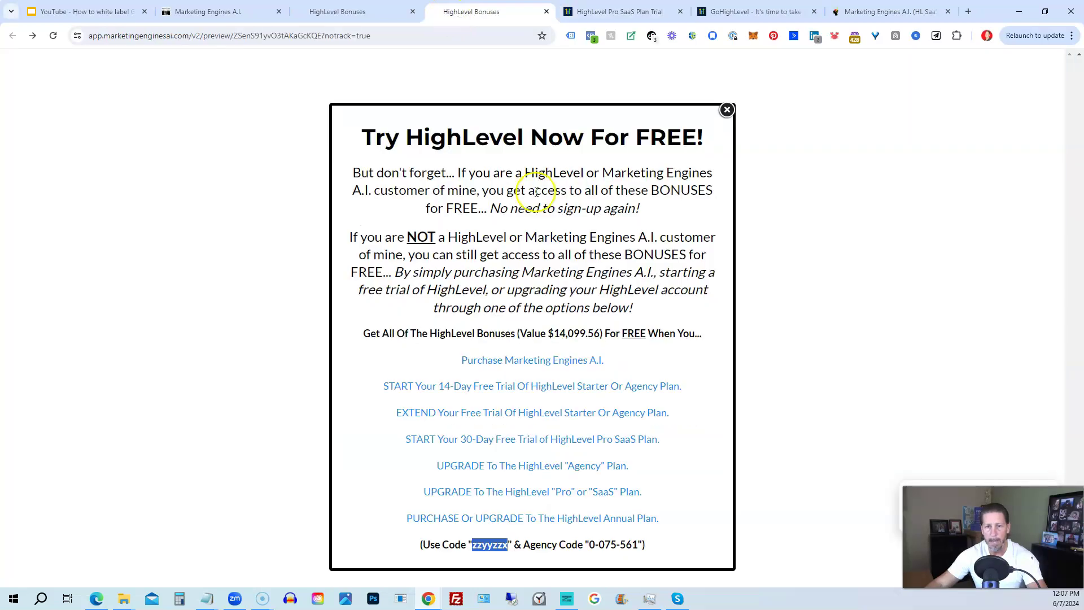